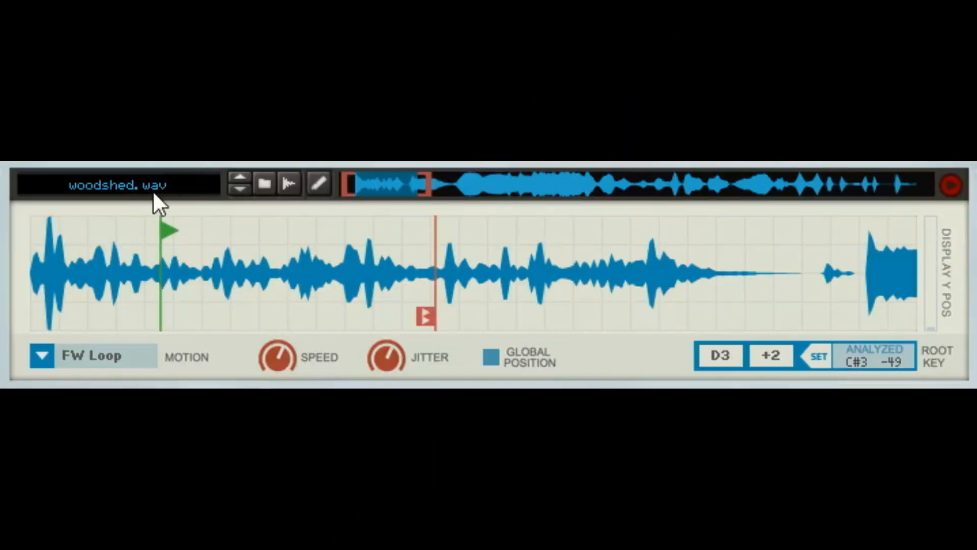
# Step back through Grain's samples from woodshed.wav to WaterStab_eLAB.aif
pyautogui.click(238, 176)
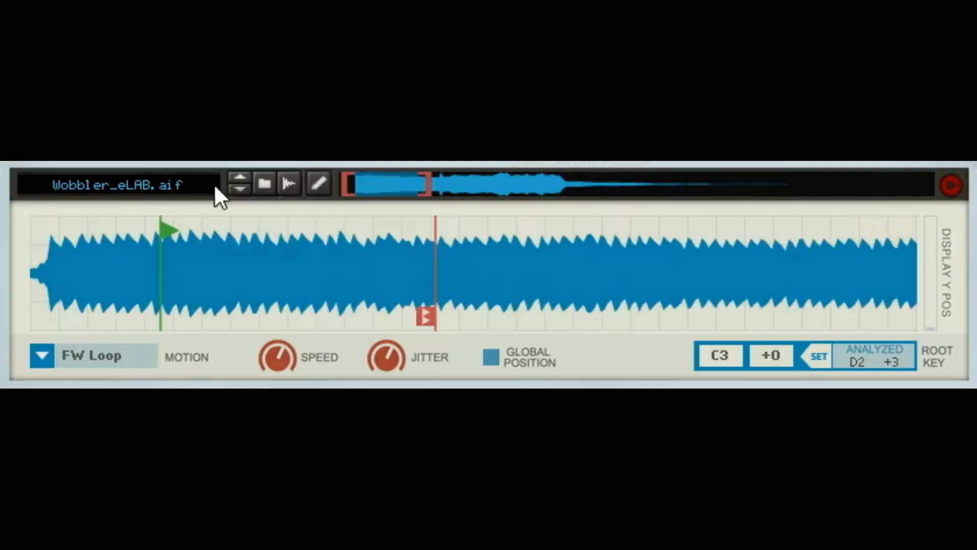
pyautogui.click(238, 177)
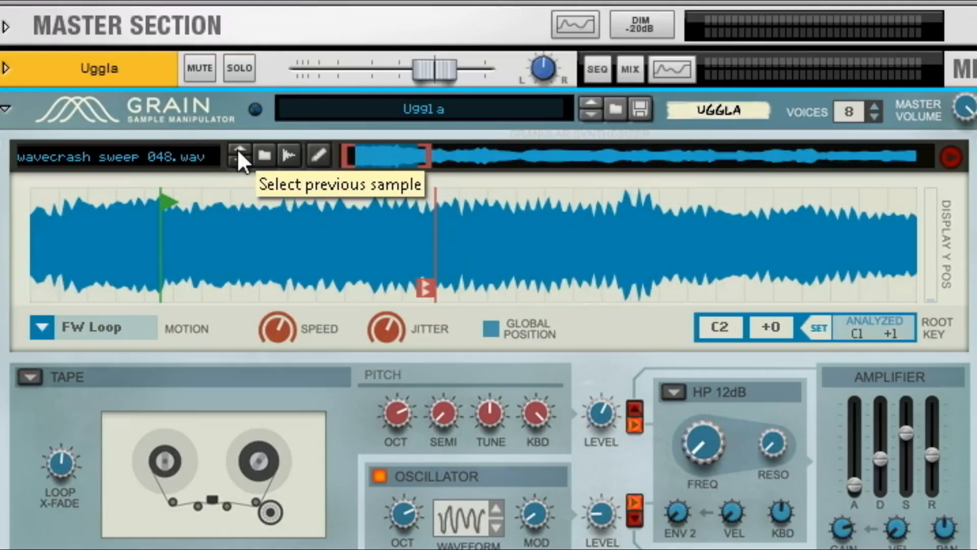
pyautogui.click(238, 176)
# Browse for samples, moving up from Chords-Phrases-Pads-Stabs through Other Samples to the Reason Factory Sound Bank, and leave the browser
pyautogui.click(262, 156)
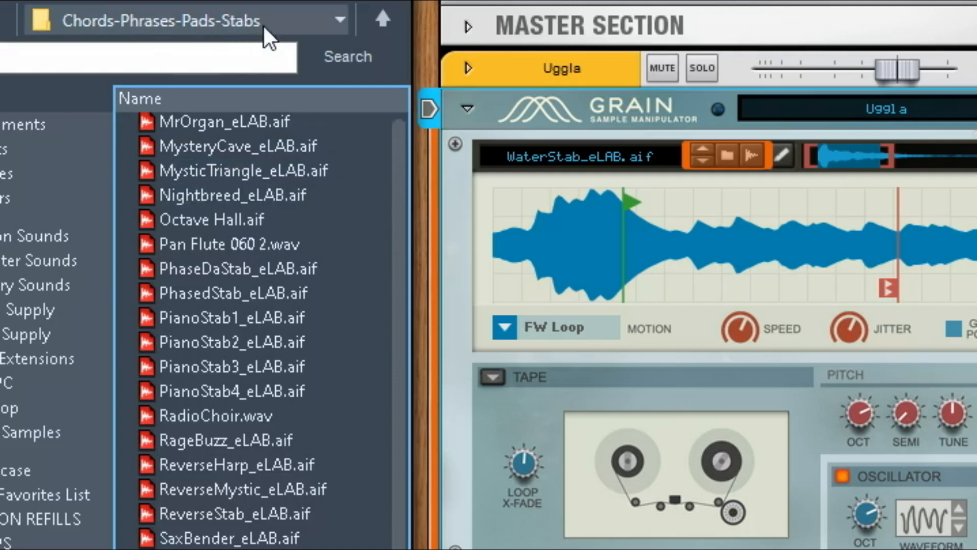
pyautogui.click(371, 19)
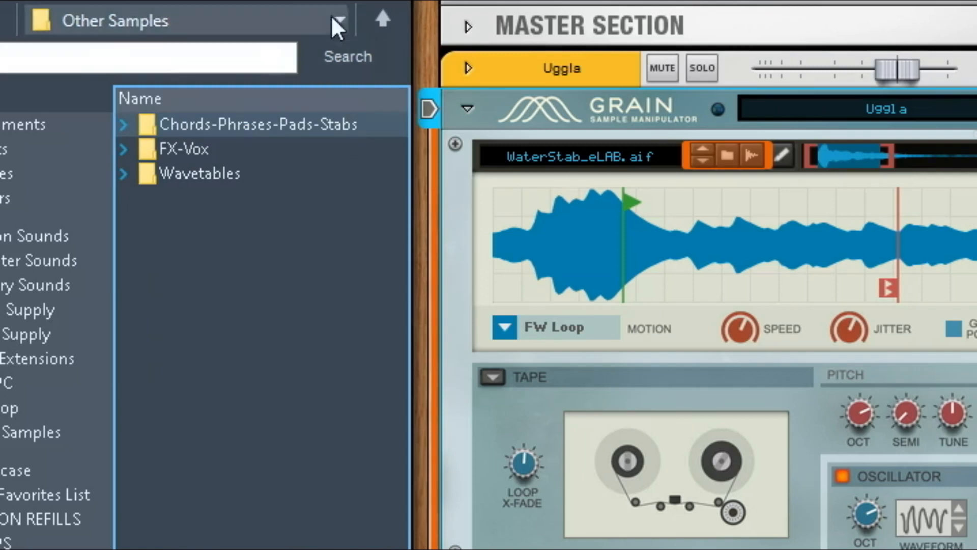
pyautogui.click(390, 19)
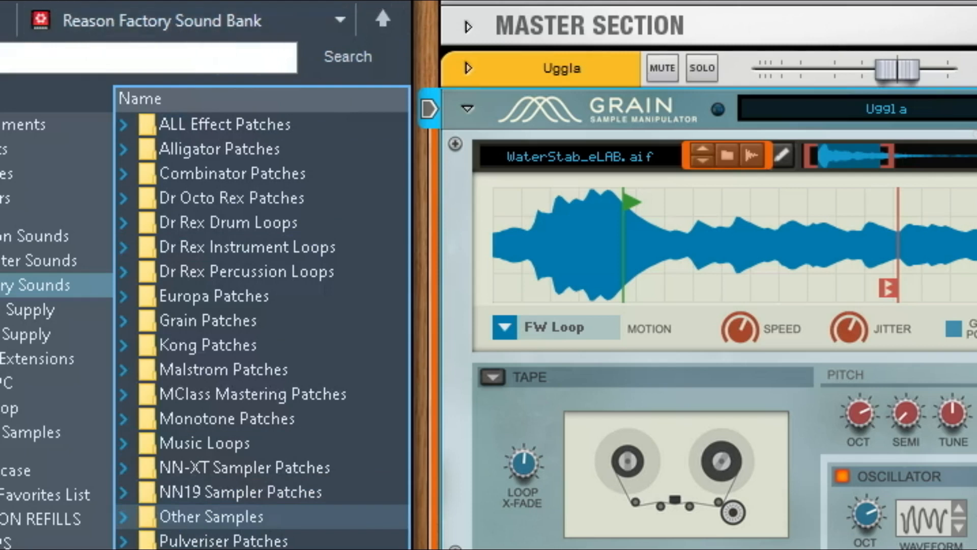
pyautogui.click(389, 2)
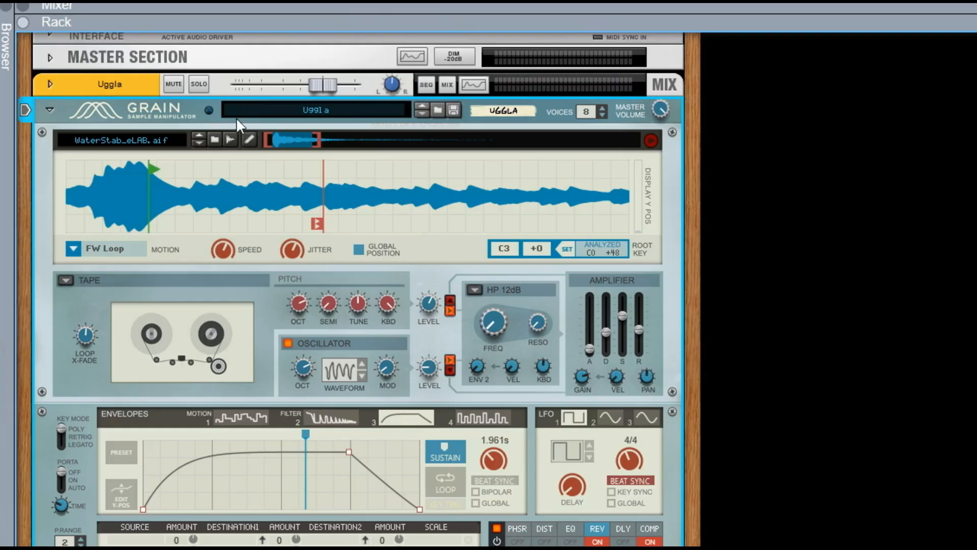
# Load the BAMZ - SHAKER LOOP sample into Grain from LOOPS > Metapop > MetaPop RemixThis Sketches 2 > BAMZ 104bpm STEMS
pyautogui.click(215, 139)
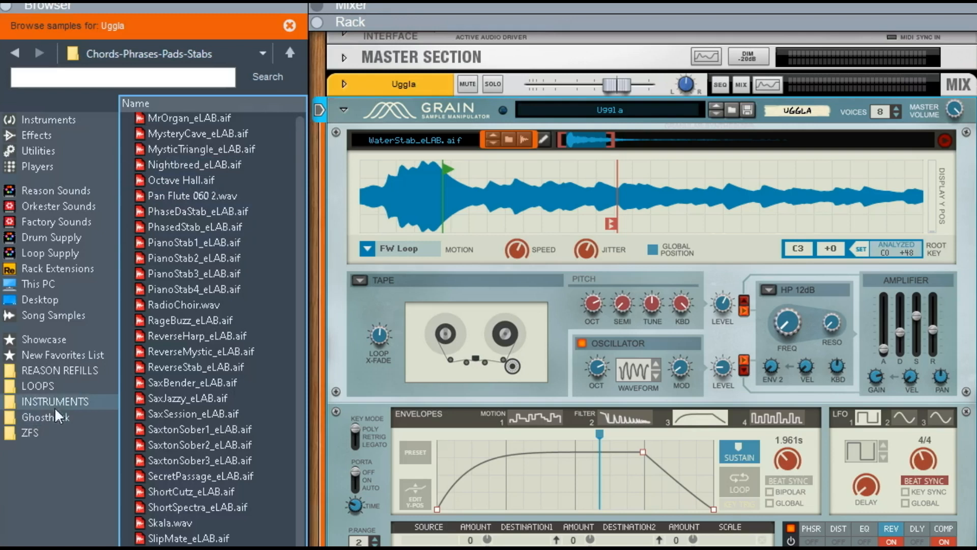
pyautogui.click(51, 385)
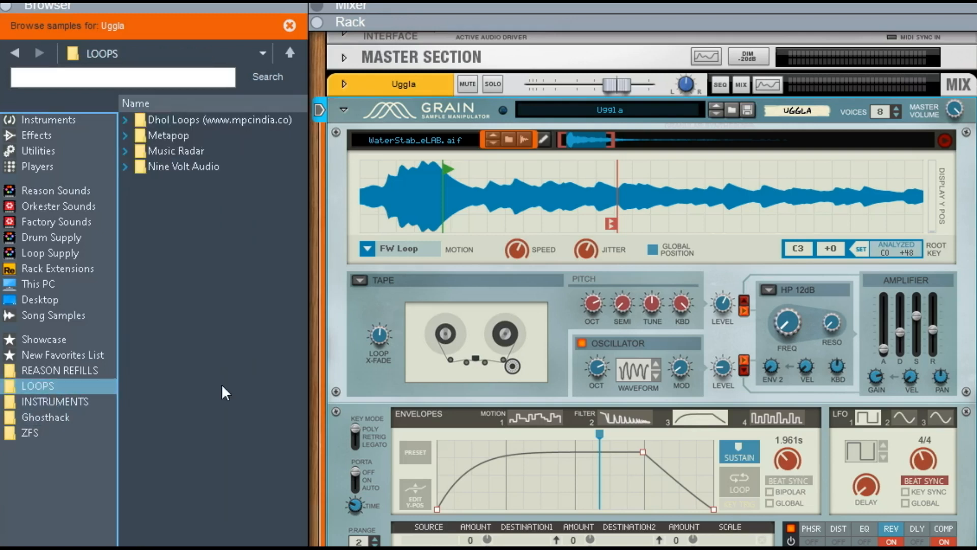
pyautogui.click(124, 136)
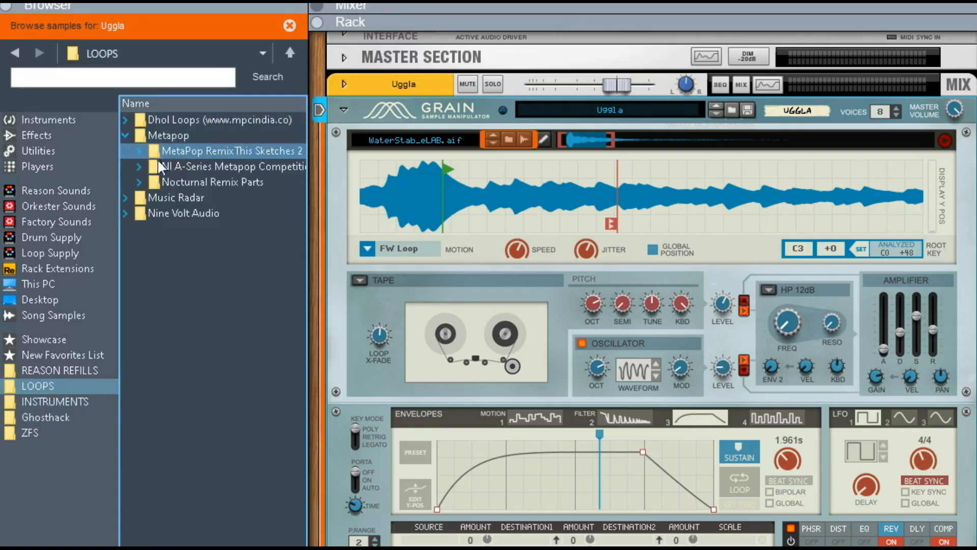
pyautogui.click(140, 150)
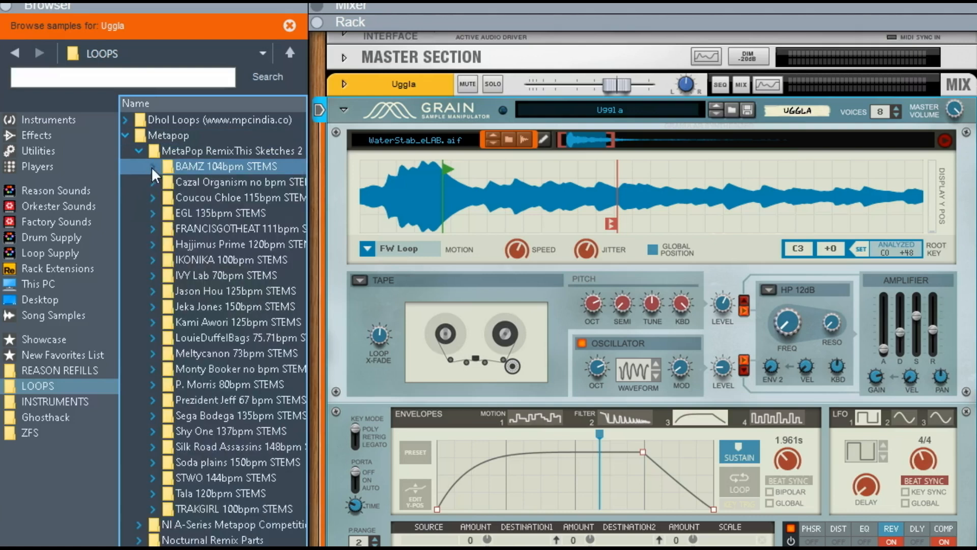
pyautogui.click(151, 167)
pyautogui.click(224, 332)
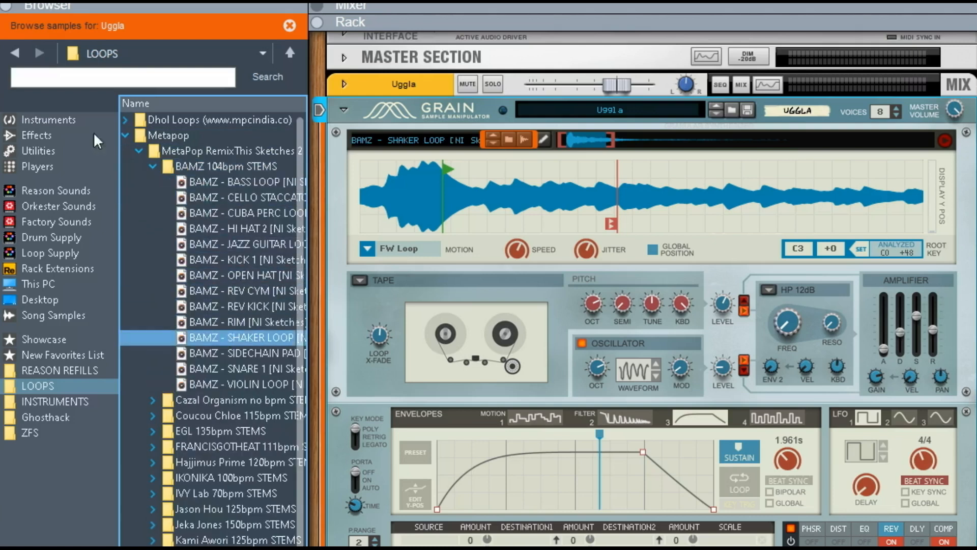
pyautogui.click(290, 25)
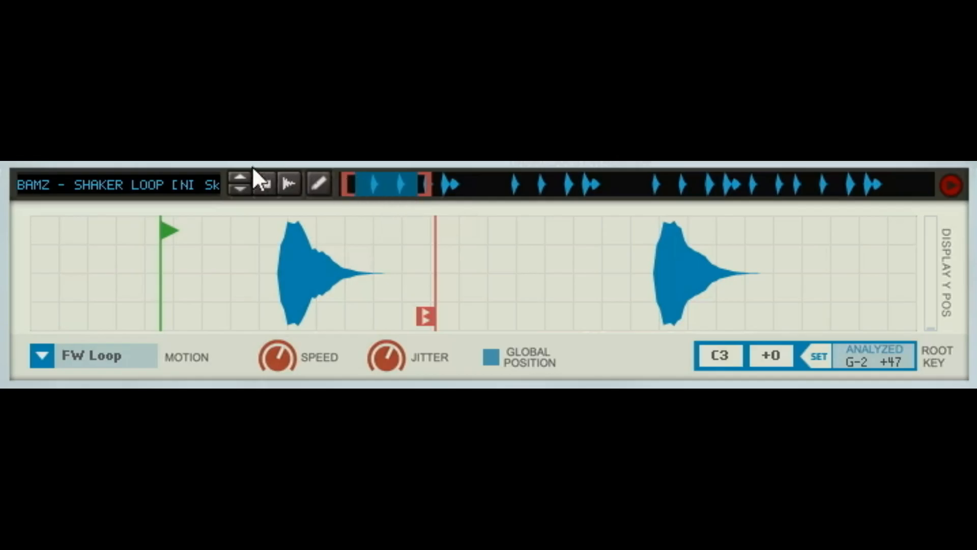
# Step back through the BAMZ samples to the JAZZ GUITAR LOOP and move its end marker close to the waveform's end
pyautogui.click(242, 177)
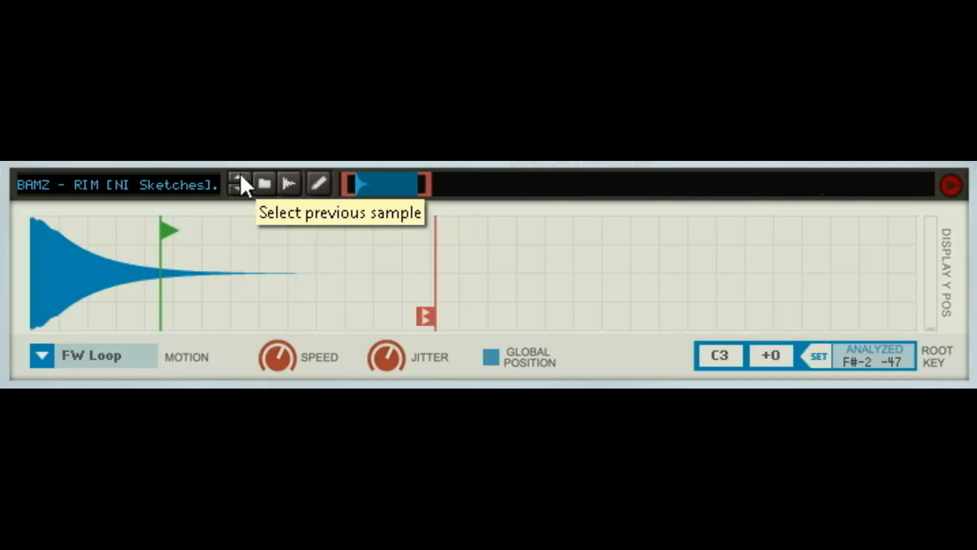
pyautogui.click(241, 178)
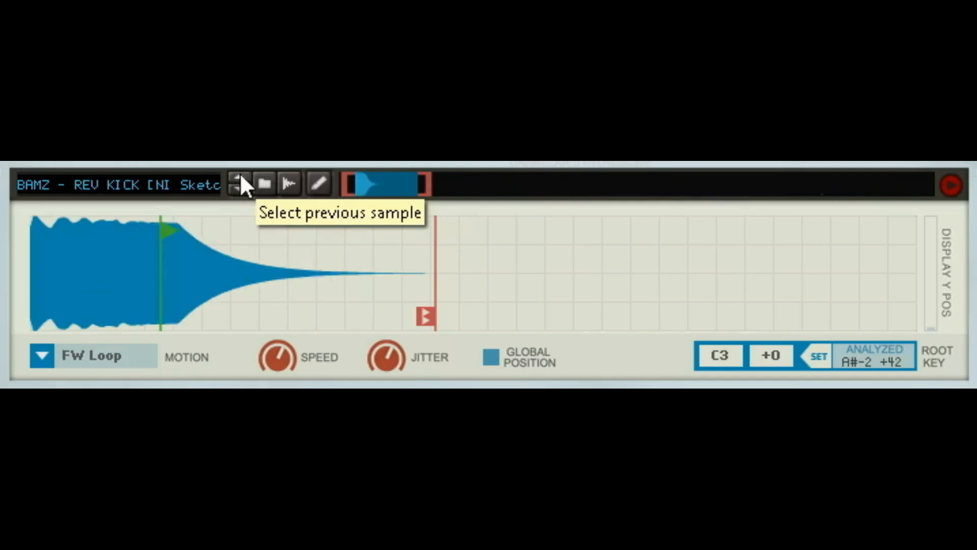
pyautogui.click(241, 178)
pyautogui.click(242, 177)
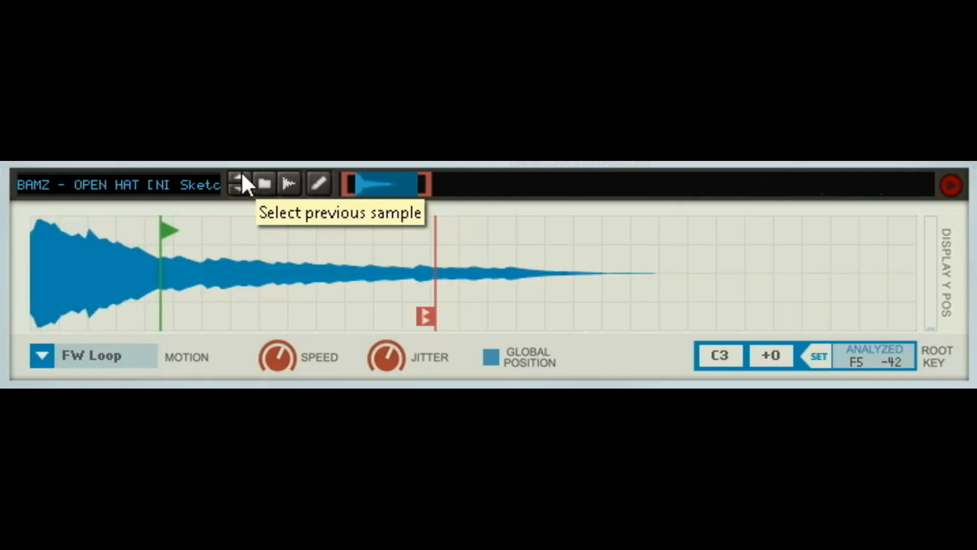
pyautogui.click(241, 177)
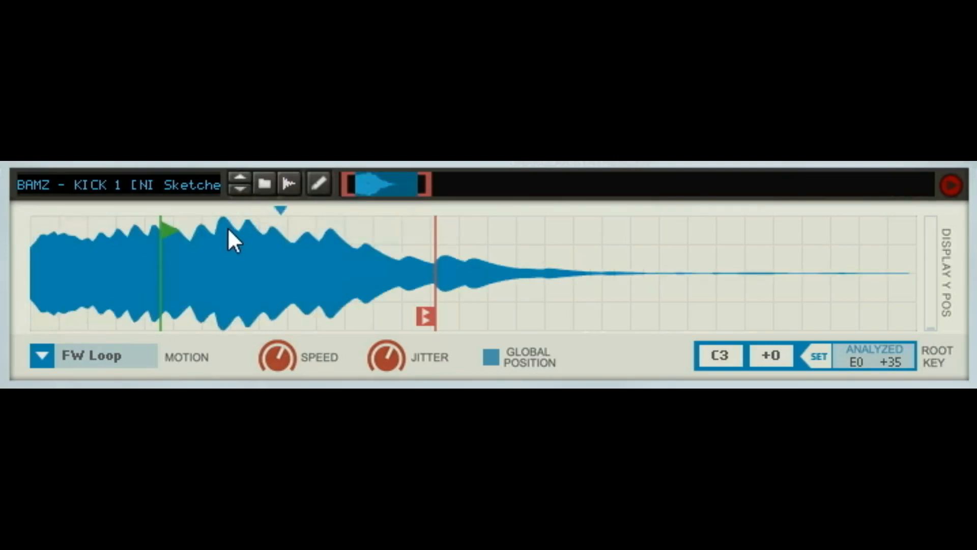
pyautogui.click(237, 186)
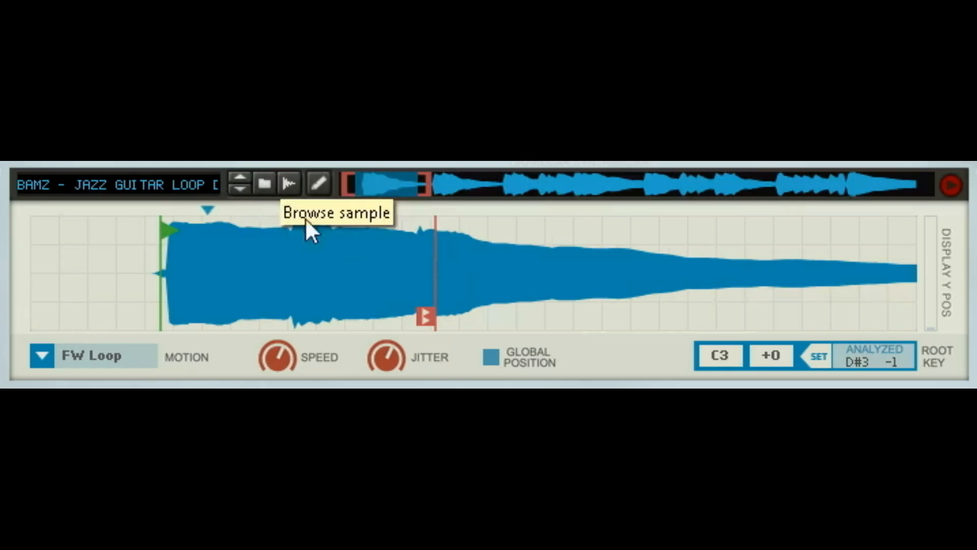
pyautogui.moveTo(426, 316); pyautogui.dragTo(817, 313)
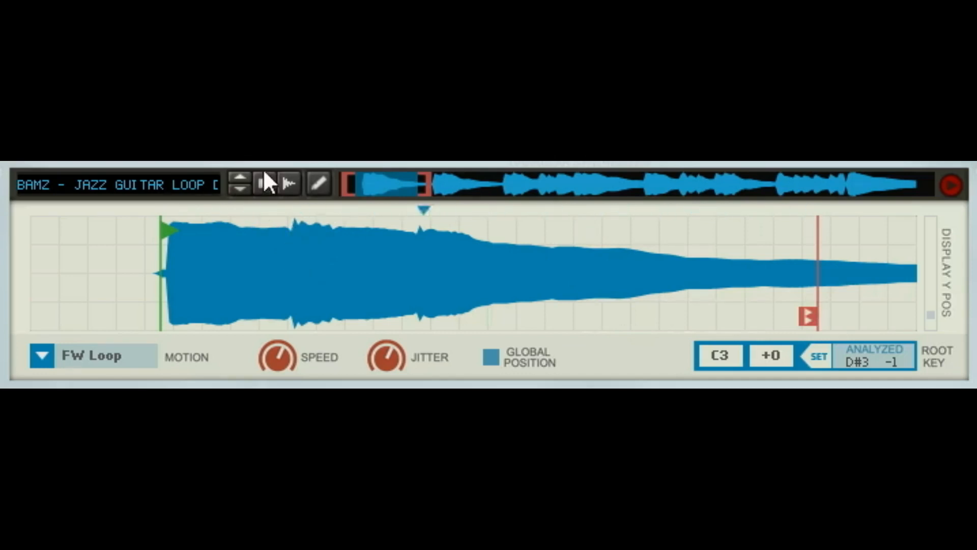
# Record a new sample directly into Grain and set the sample range to span the recorded sounds with a short lead-in
pyautogui.click(290, 188)
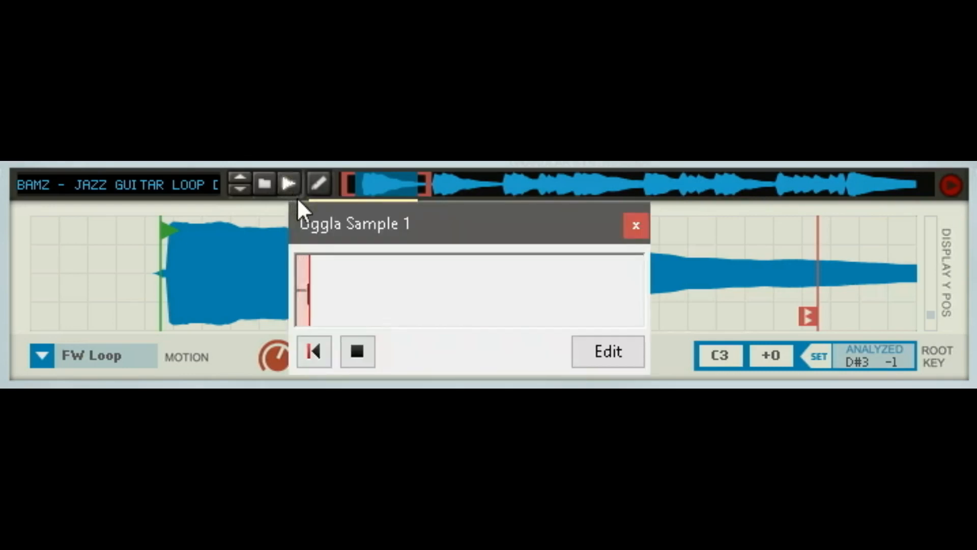
pyautogui.click(372, 356)
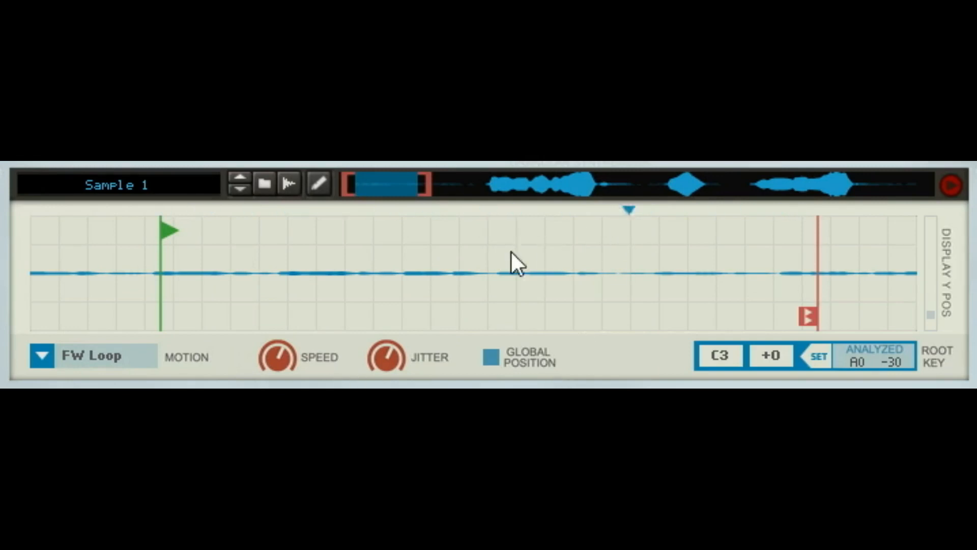
pyautogui.moveTo(398, 185); pyautogui.dragTo(861, 185)
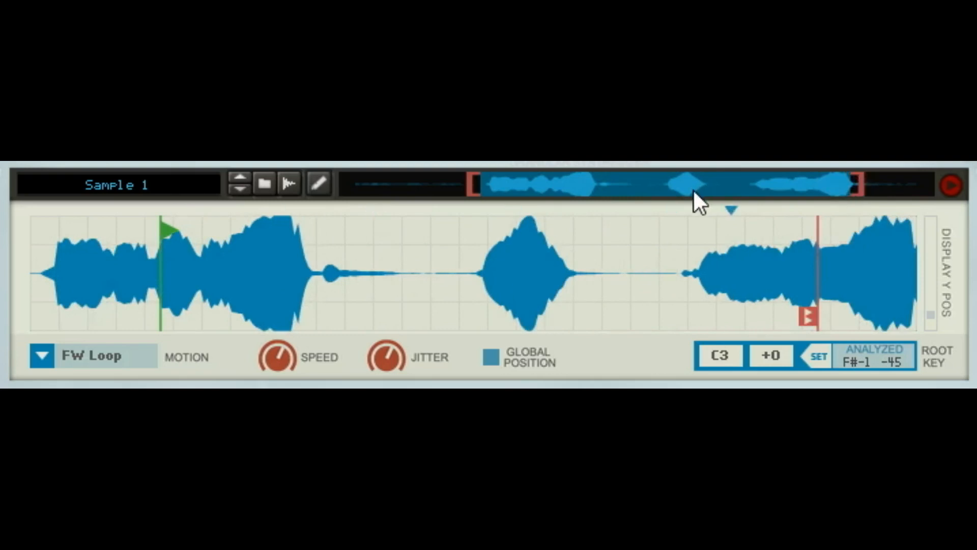
pyautogui.moveTo(481, 189); pyautogui.dragTo(423, 188)
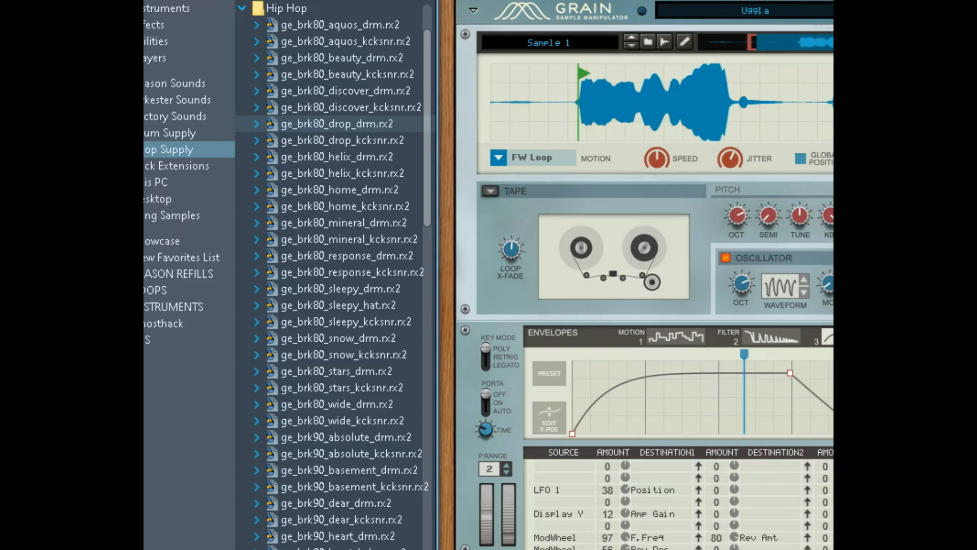
# Delete the selected device group from the rack
pyautogui.press('Delete')
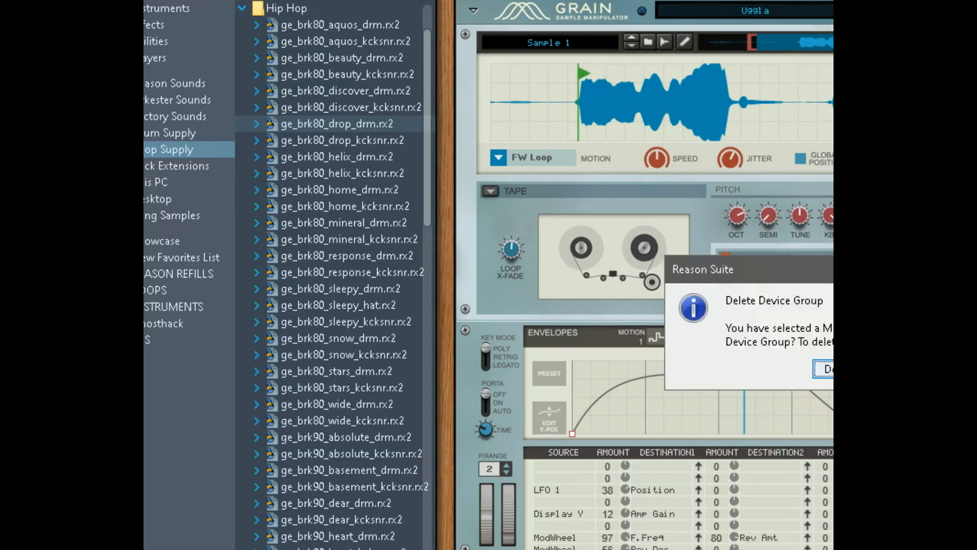
pyautogui.press('Return')
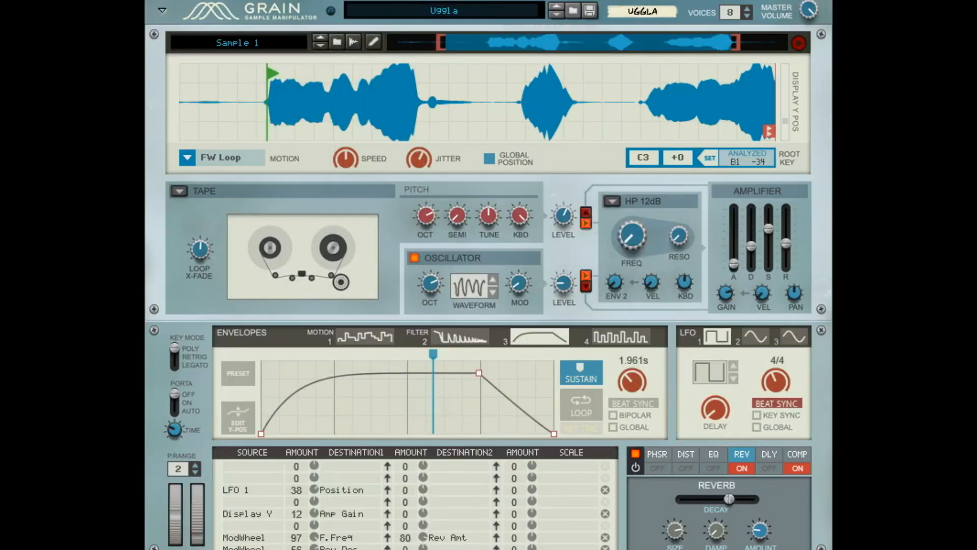
# Record another new sample into Grain and preview it
pyautogui.click(352, 43)
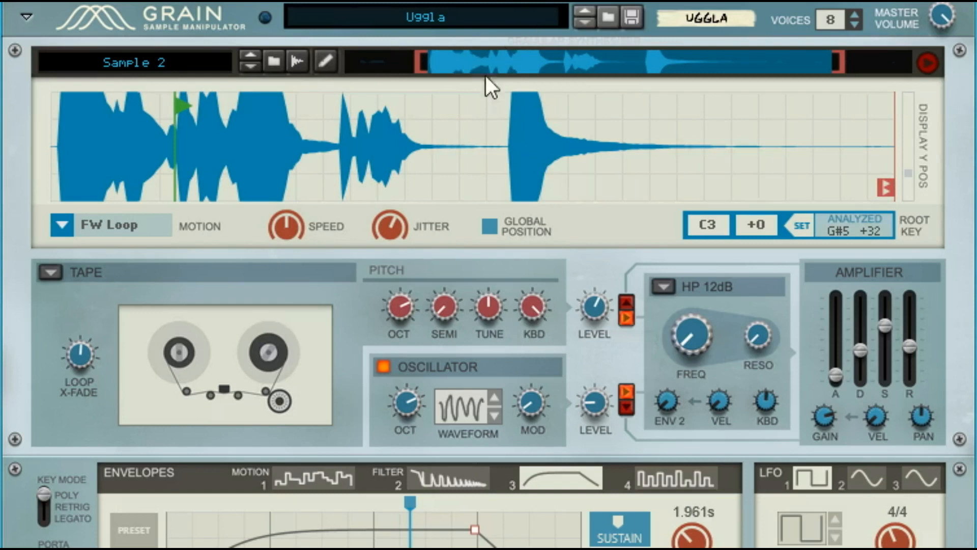
pyautogui.click(932, 66)
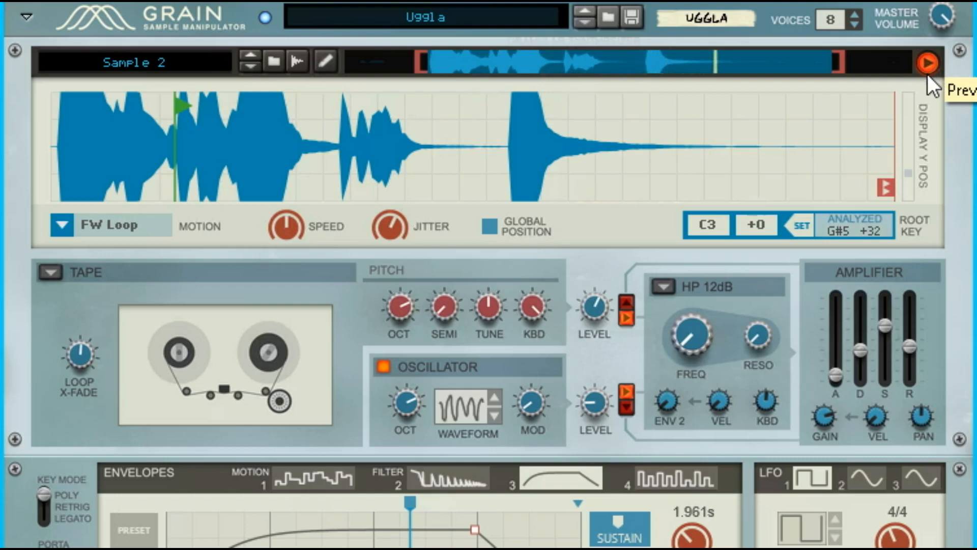
pyautogui.click(928, 64)
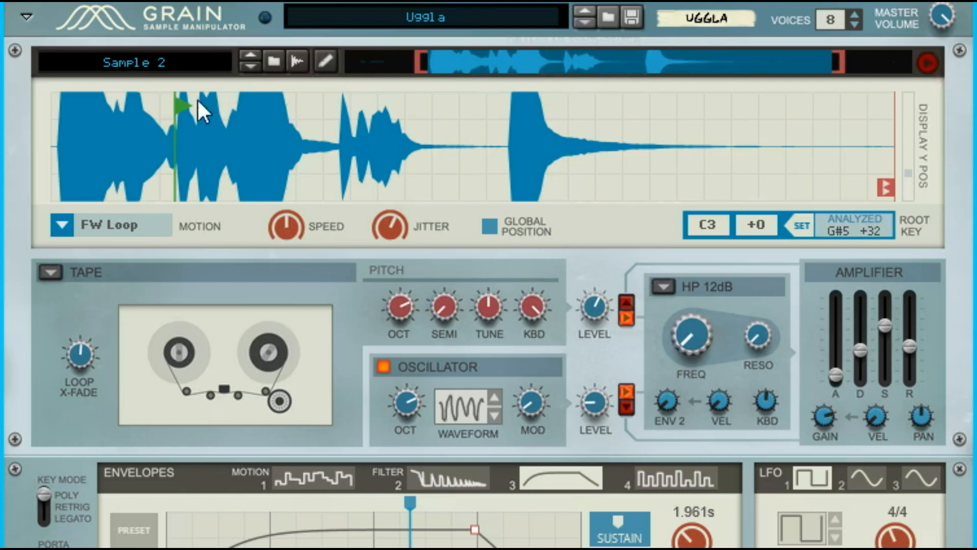
# Place the start marker just before the last hit and the end marker in its tail, and set the motion to FW-BW Loop
pyautogui.moveTo(181, 97); pyautogui.dragTo(508, 112)
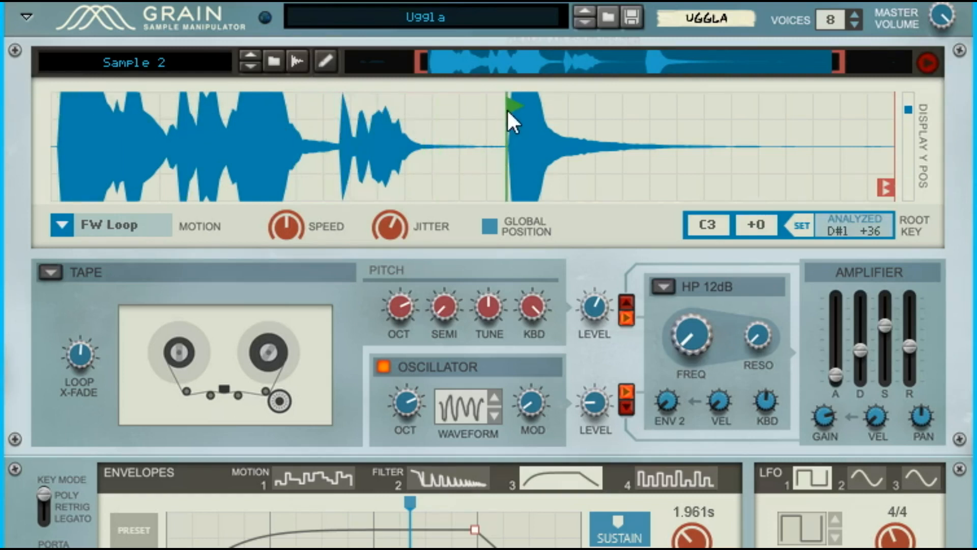
pyautogui.moveTo(879, 186); pyautogui.dragTo(863, 184)
pyautogui.moveTo(512, 107)
pyautogui.mouseDown()
pyautogui.moveTo(468, 106)
pyautogui.moveTo(507, 115)
pyautogui.mouseUp()
pyautogui.moveTo(855, 190)
pyautogui.mouseDown()
pyautogui.moveTo(875, 190)
pyautogui.moveTo(799, 188)
pyautogui.moveTo(778, 200)
pyautogui.mouseUp()
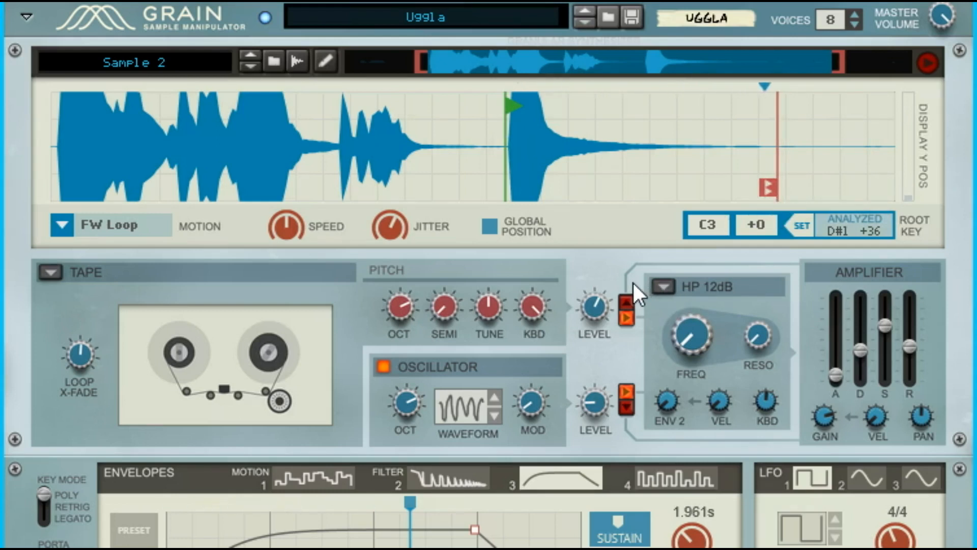
pyautogui.click(99, 229)
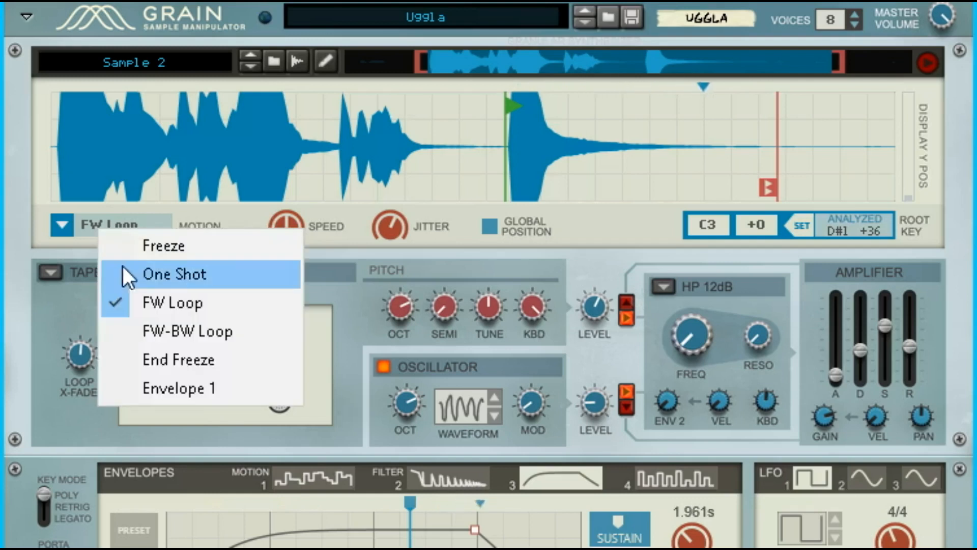
pyautogui.click(145, 329)
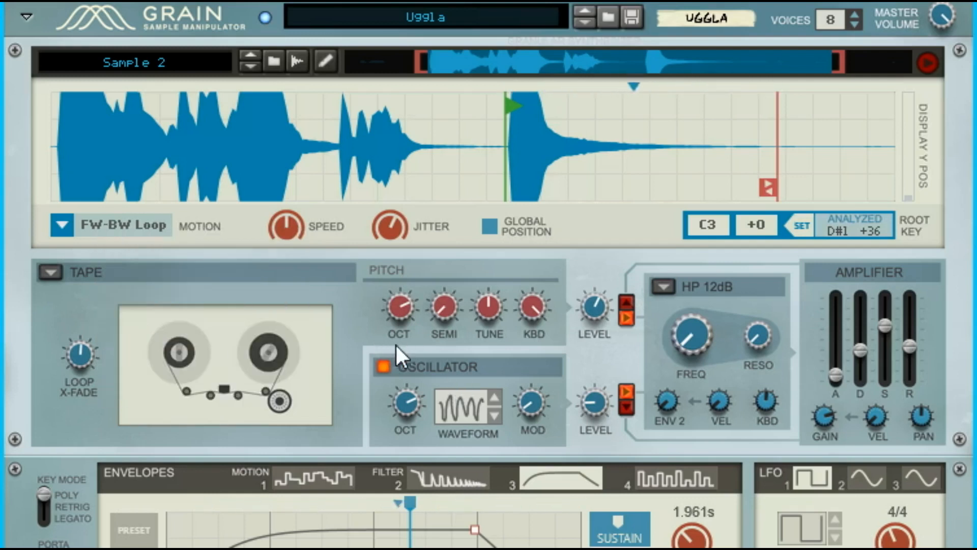
# Open Sample 2 for editing and move its sample start to just before the last hit, at about 4.3
pyautogui.moveTo(440, 306)
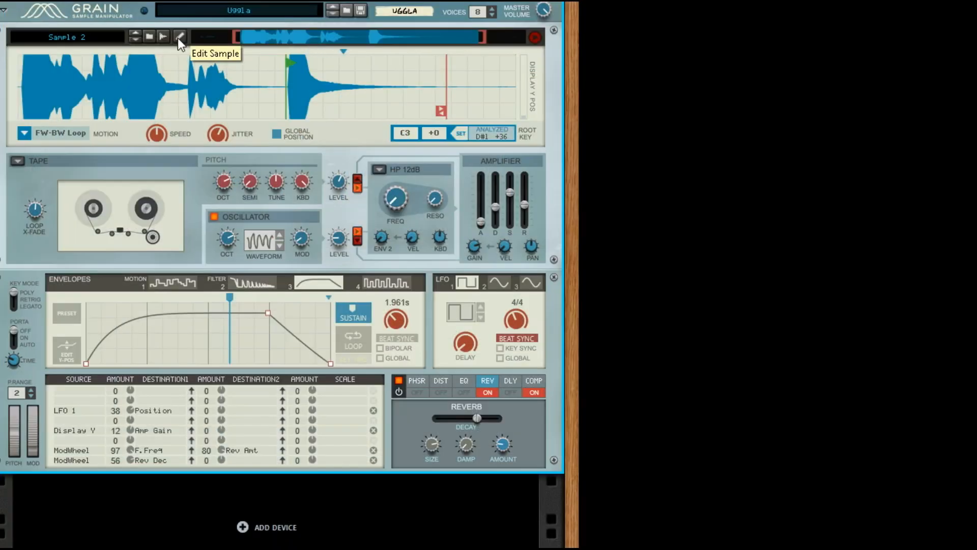
pyautogui.click(178, 37)
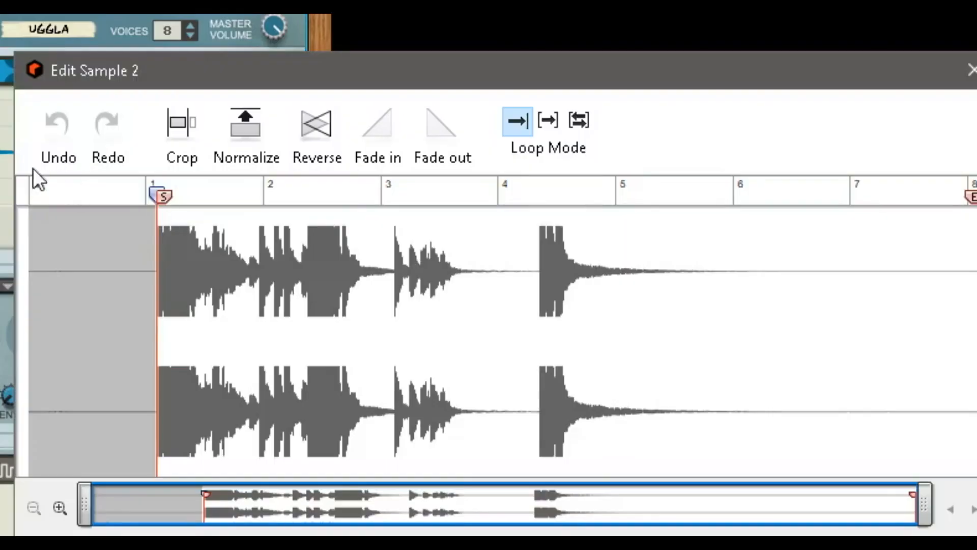
pyautogui.moveTo(163, 192)
pyautogui.mouseDown()
pyautogui.moveTo(180, 206)
pyautogui.moveTo(277, 208)
pyautogui.moveTo(542, 174)
pyautogui.mouseUp()
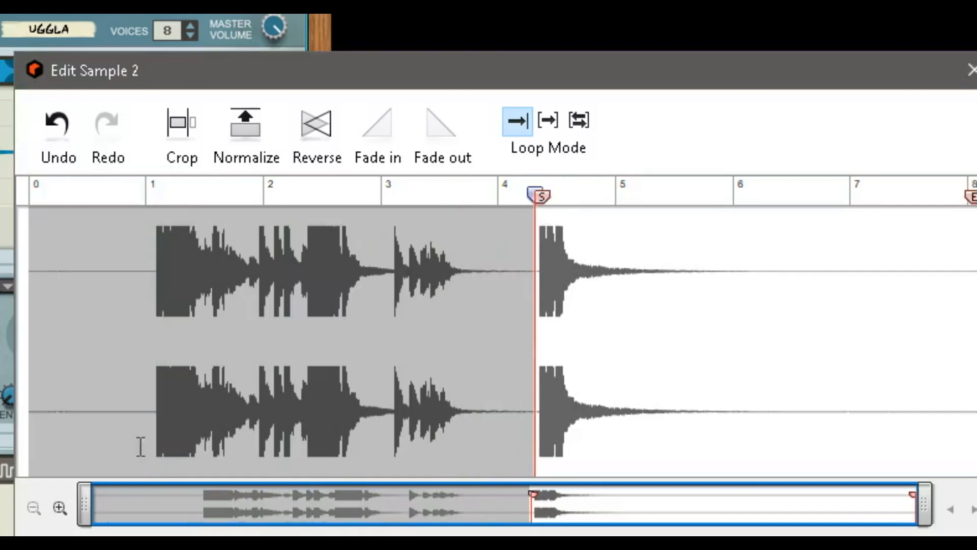
pyautogui.moveTo(84, 504); pyautogui.dragTo(550, 510)
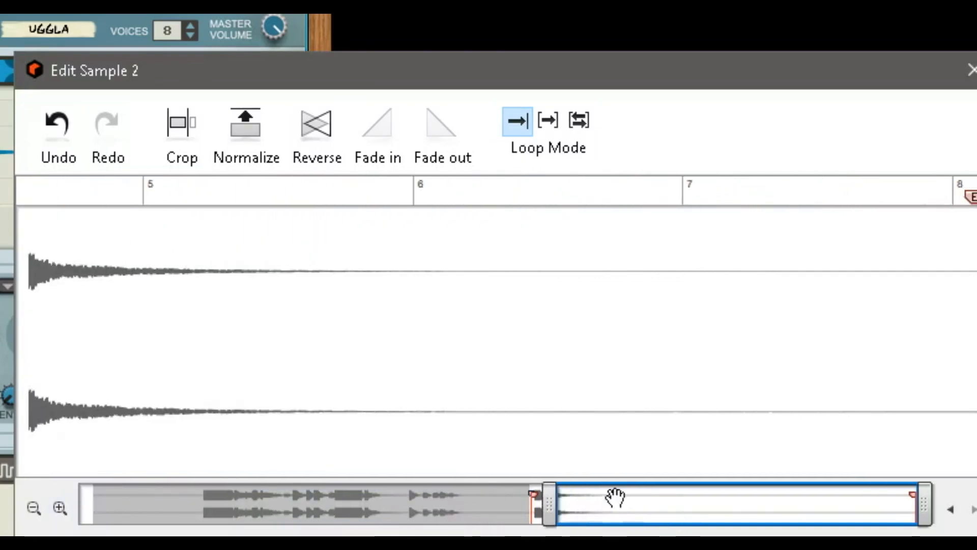
# Fine-tune the sample start in Edit Sample 2 to just before the last hit, slightly past 4.35, and finish editing
pyautogui.moveTo(924, 505); pyautogui.dragTo(672, 505)
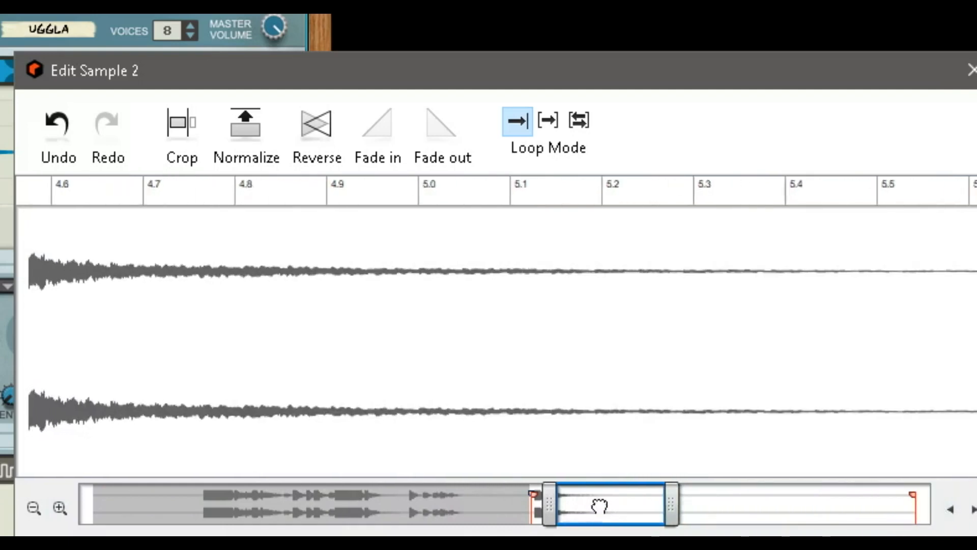
pyautogui.moveTo(599, 505); pyautogui.dragTo(568, 507)
pyautogui.moveTo(76, 203); pyautogui.dragTo(110, 203)
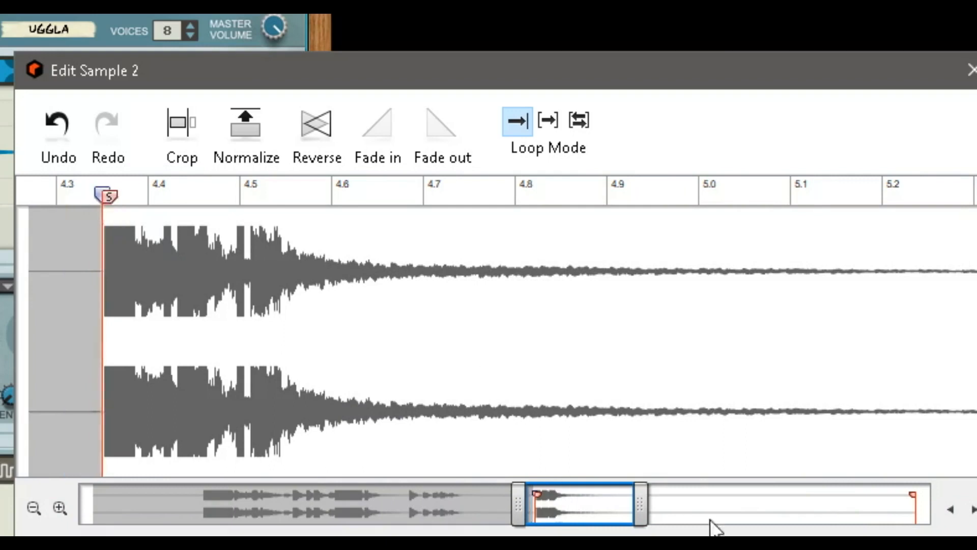
pyautogui.moveTo(643, 513); pyautogui.dragTo(584, 530)
pyautogui.moveTo(95, 204); pyautogui.dragTo(222, 217)
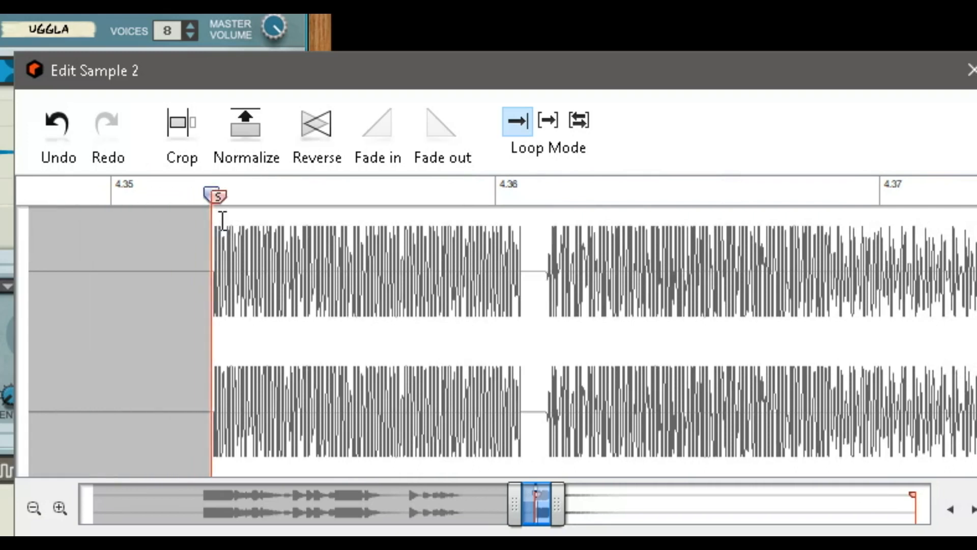
pyautogui.press('Return')
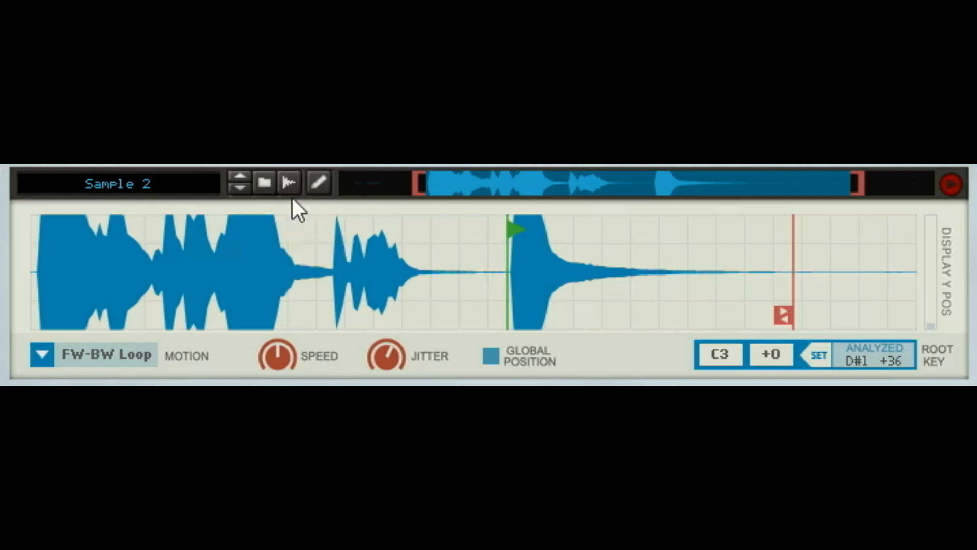
# Nudge Grain's start marker closer to the beginning of the last hit and preview the sample
pyautogui.moveTo(516, 225); pyautogui.dragTo(510, 234)
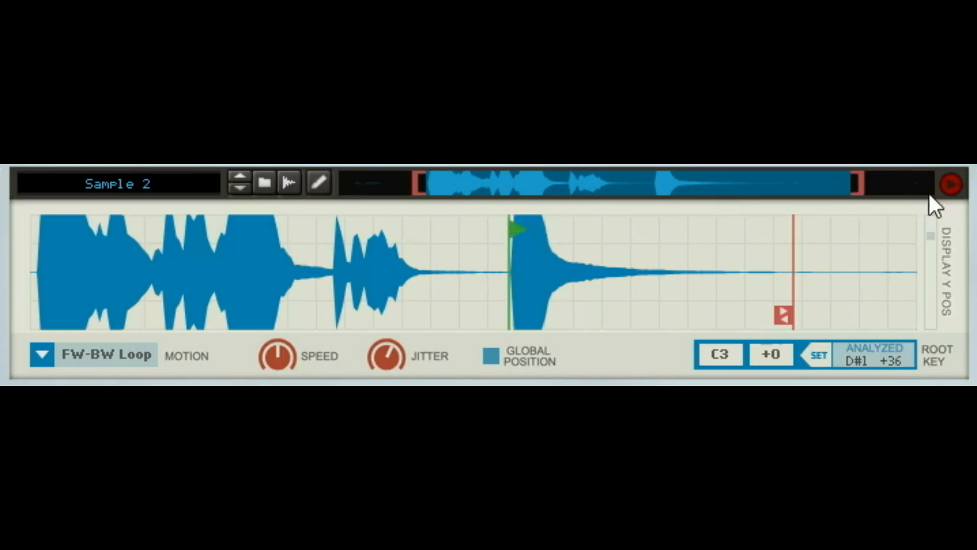
pyautogui.click(949, 185)
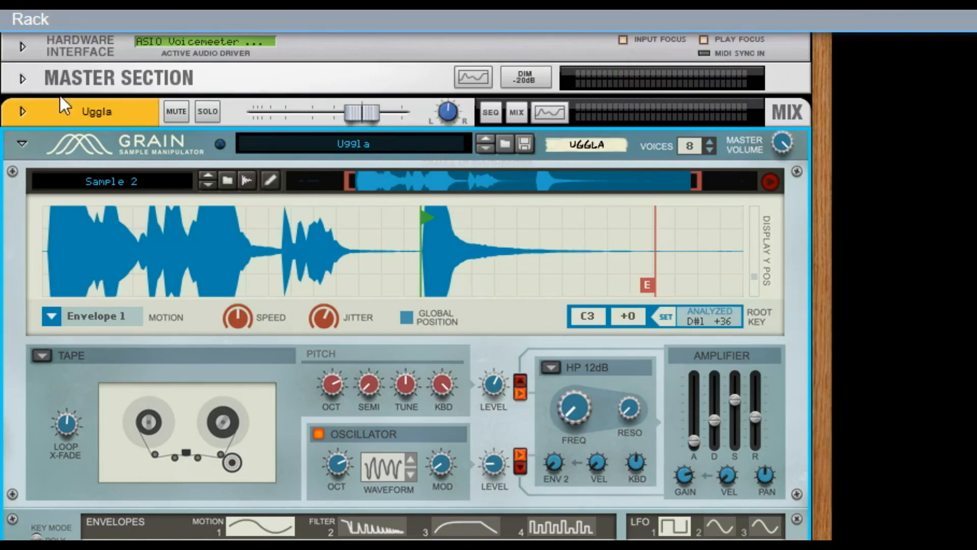
# Show the sequencer to examine the Uggla track's recorded automation lanes, and bring back the rack
pyautogui.click(0, 38)
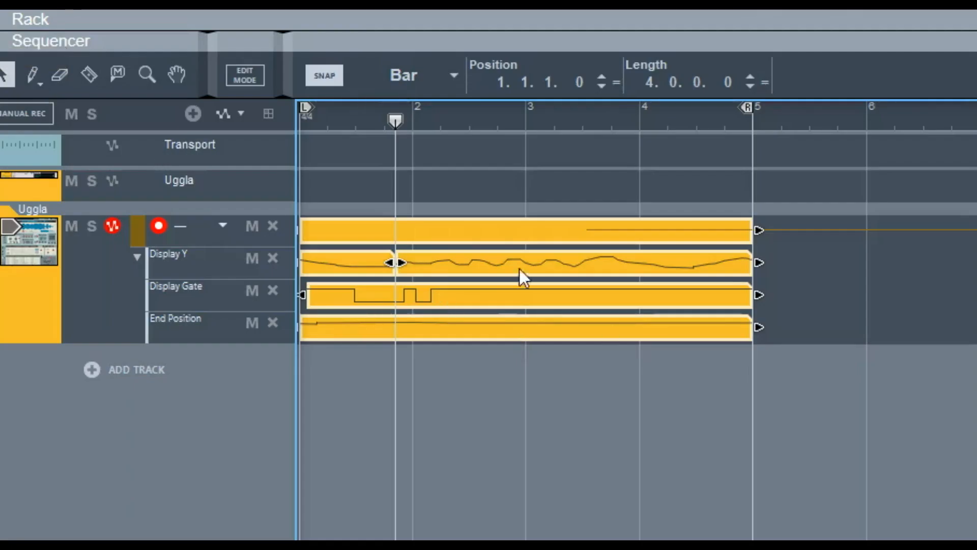
pyautogui.click(574, 366)
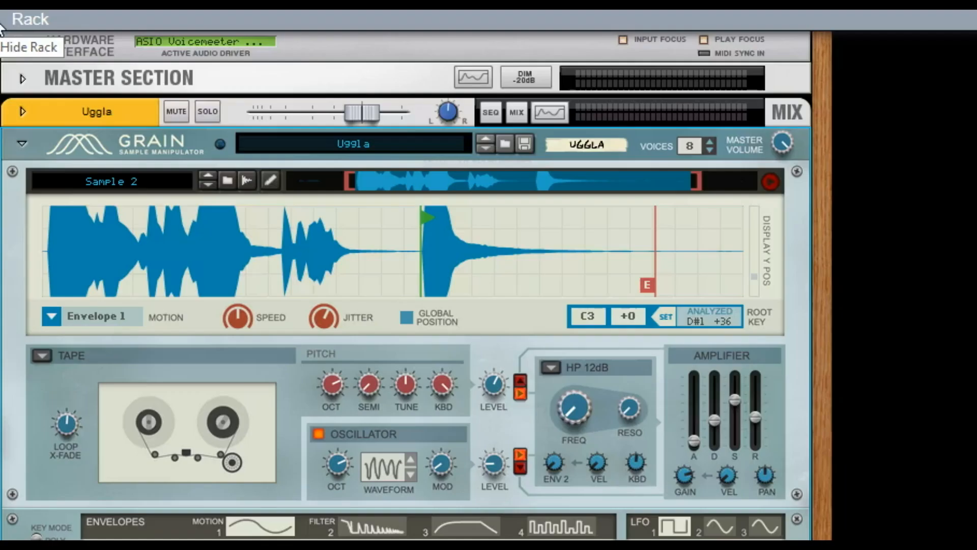
pyautogui.click(0, 28)
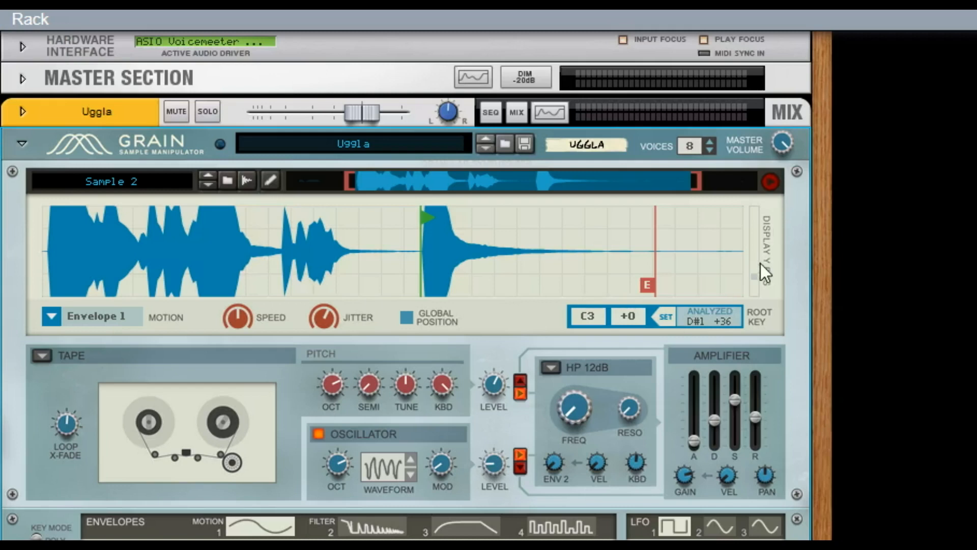
# Try moving Grain's end marker slightly earlier, and delete the End Position automation lane from the Uggla track
pyautogui.moveTo(647, 285)
pyautogui.mouseDown()
pyautogui.moveTo(671, 259)
pyautogui.moveTo(668, 250)
pyautogui.moveTo(652, 238)
pyautogui.moveTo(640, 260)
pyautogui.mouseUp()
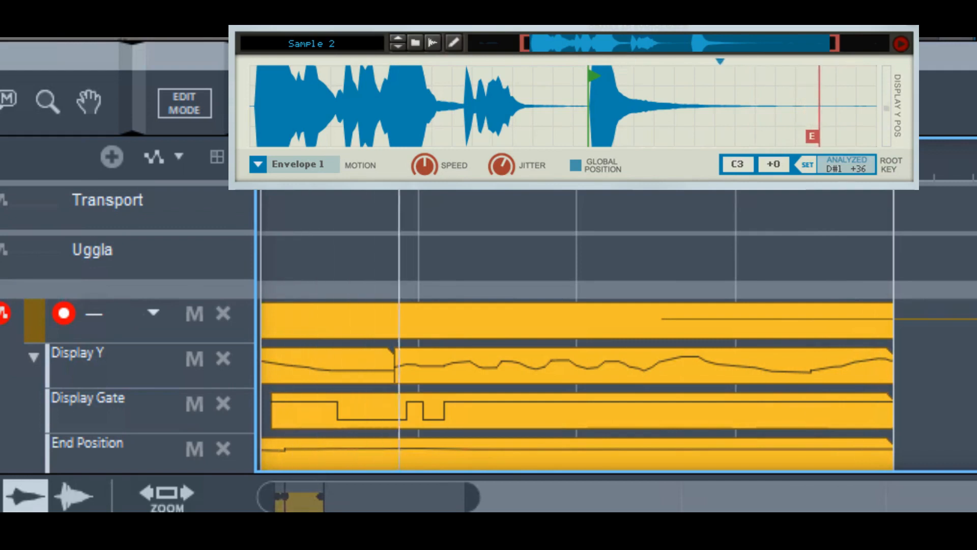
pyautogui.scroll(-2, 646, 339)
pyautogui.scroll(-1, 398, 346)
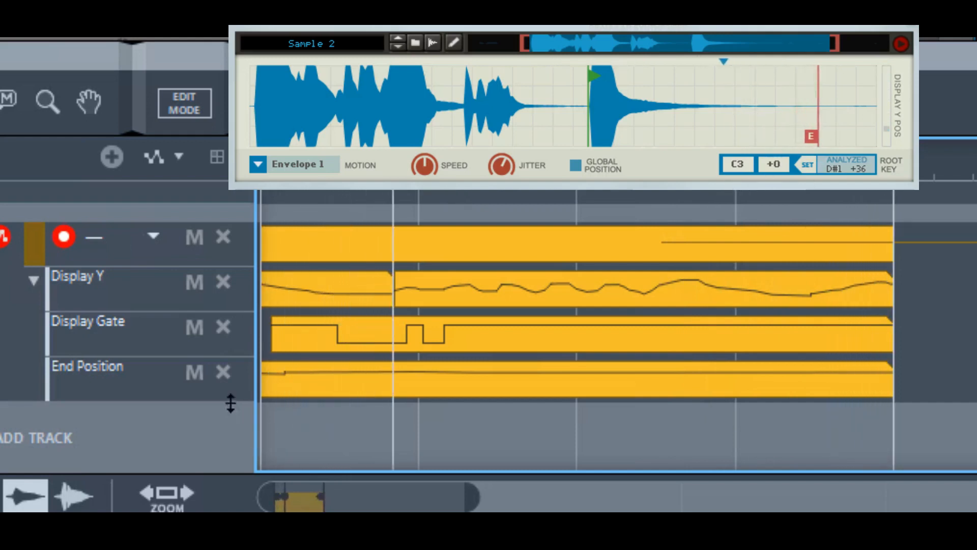
pyautogui.click(223, 371)
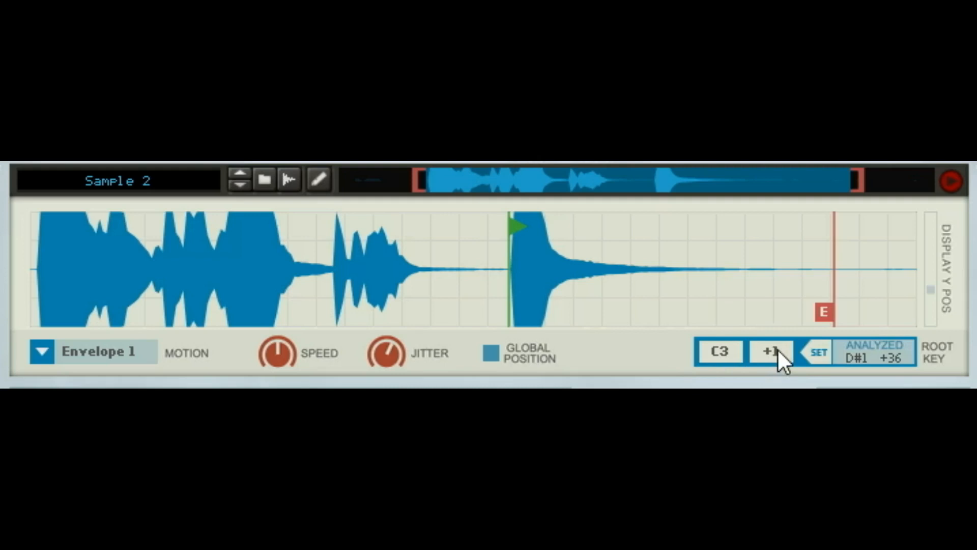
# Adjust the fine tuning of Sample 2's root key and toggle Global Position several times
pyautogui.moveTo(783, 373); pyautogui.dragTo(770, 355)
pyautogui.moveTo(781, 358); pyautogui.dragTo(756, 392)
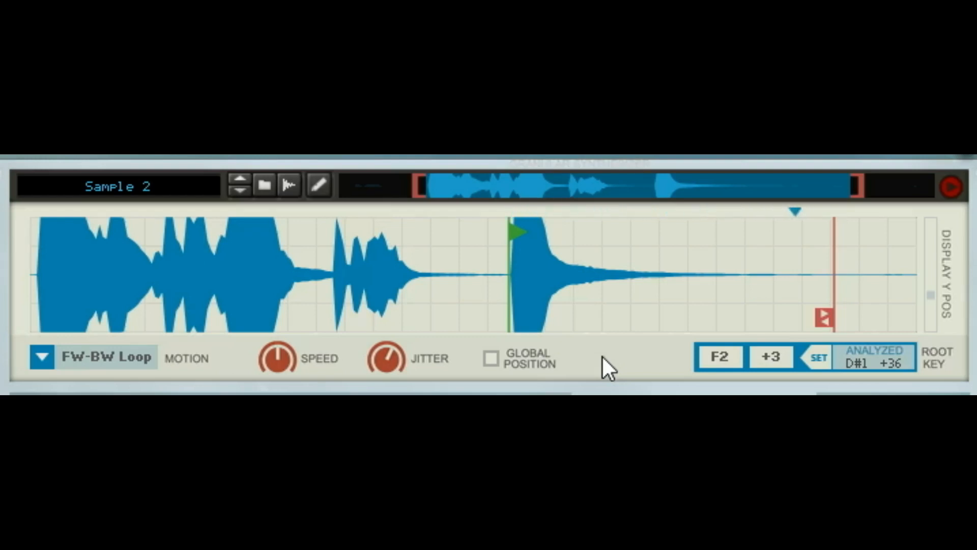
pyautogui.click(492, 359)
pyautogui.click(493, 359)
pyautogui.click(493, 359)
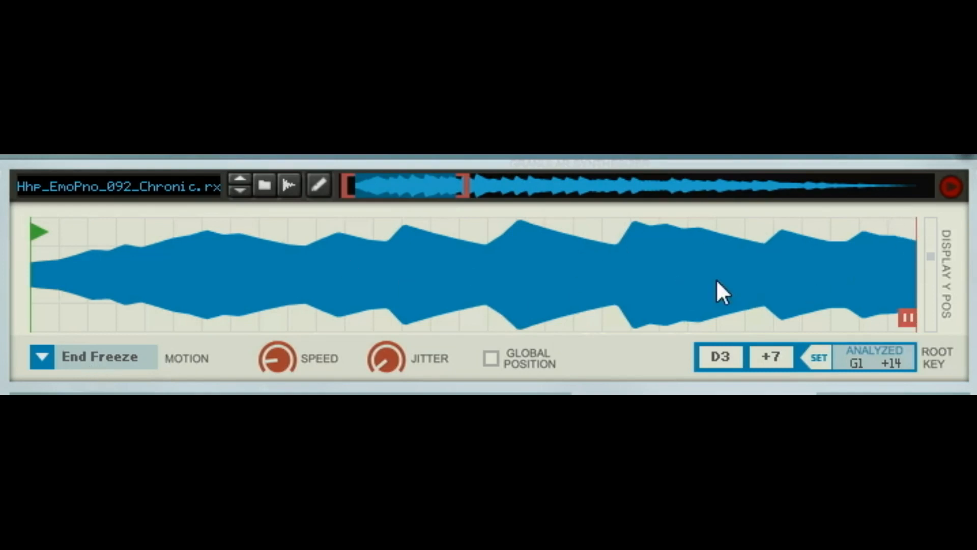
# Vary the Jitter amount of the Hhp_EmoPno_092_Chronic sample up and down, including a setting of 32.8 %
pyautogui.moveTo(393, 356); pyautogui.dragTo(407, 308)
pyautogui.moveTo(393, 359)
pyautogui.moveTo(393, 359); pyautogui.dragTo(399, 371)
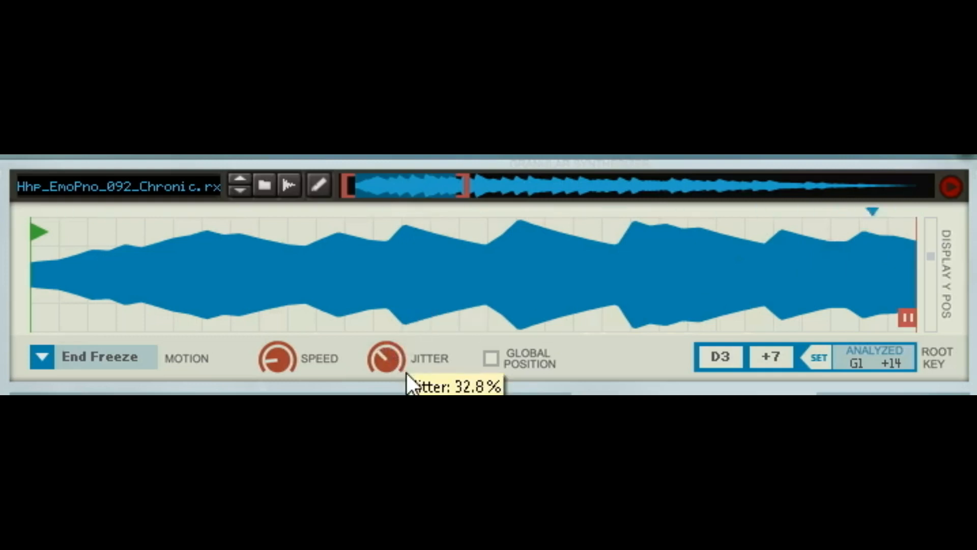
pyautogui.moveTo(397, 370); pyautogui.dragTo(399, 354)
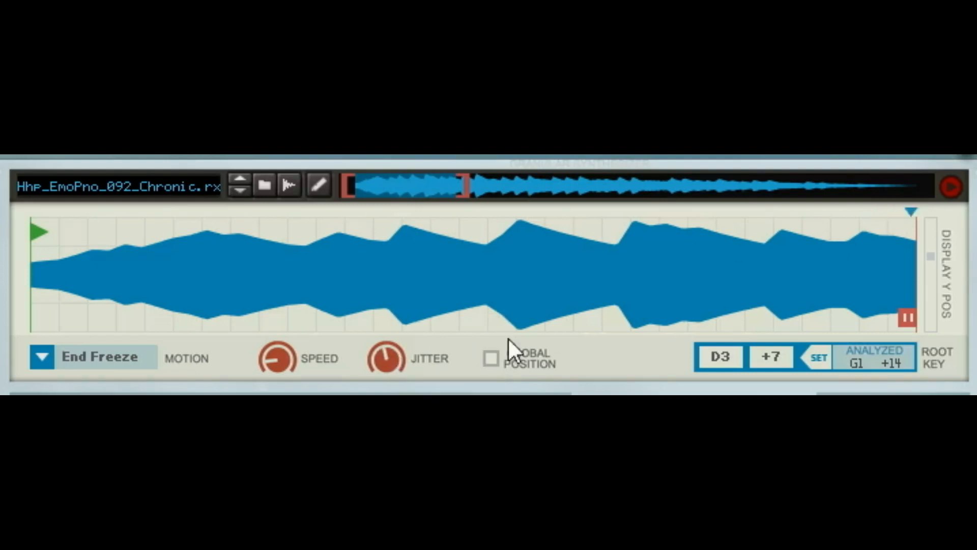
pyautogui.moveTo(402, 365); pyautogui.dragTo(432, 331)
pyautogui.moveTo(383, 351); pyautogui.dragTo(415, 328)
pyautogui.moveTo(396, 359); pyautogui.dragTo(396, 402)
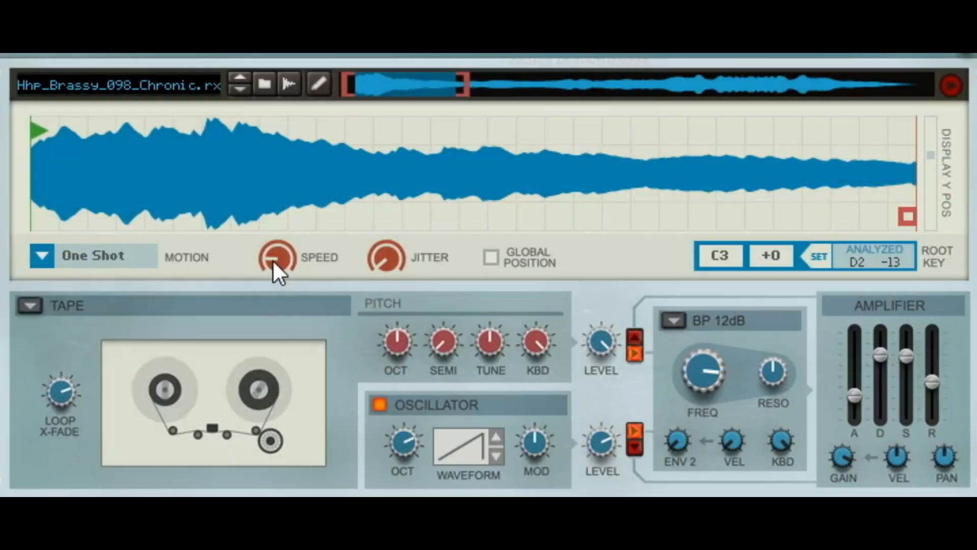
pyautogui.moveTo(273, 260)
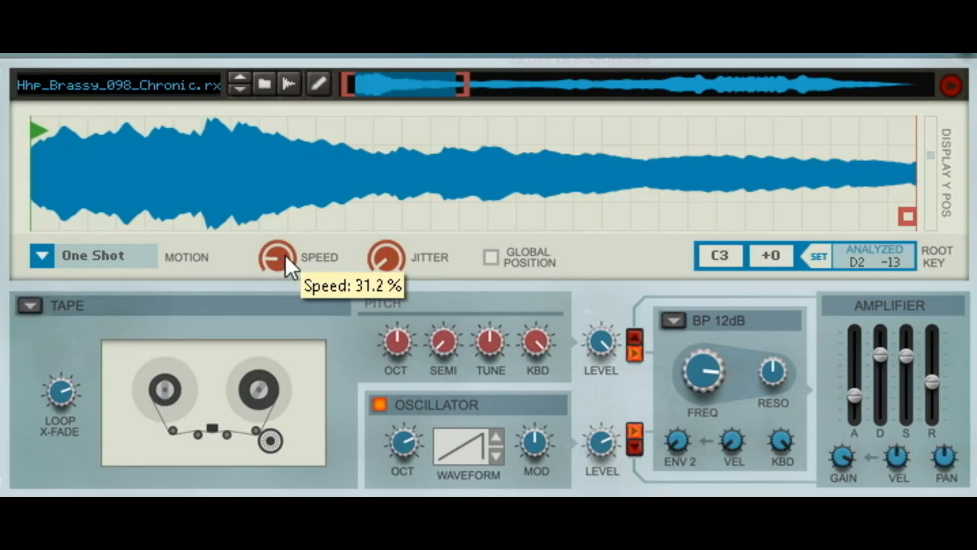
pyautogui.click(29, 306)
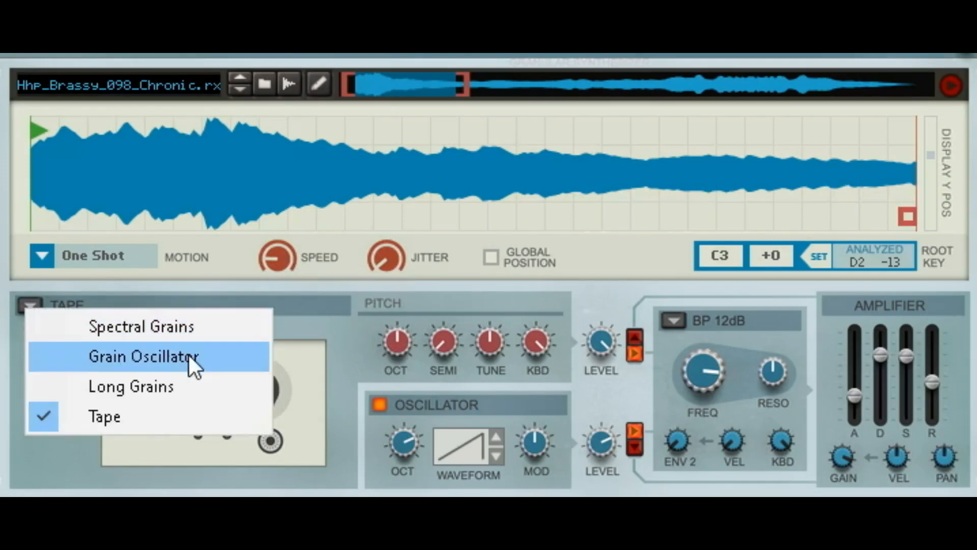
pyautogui.click(162, 299)
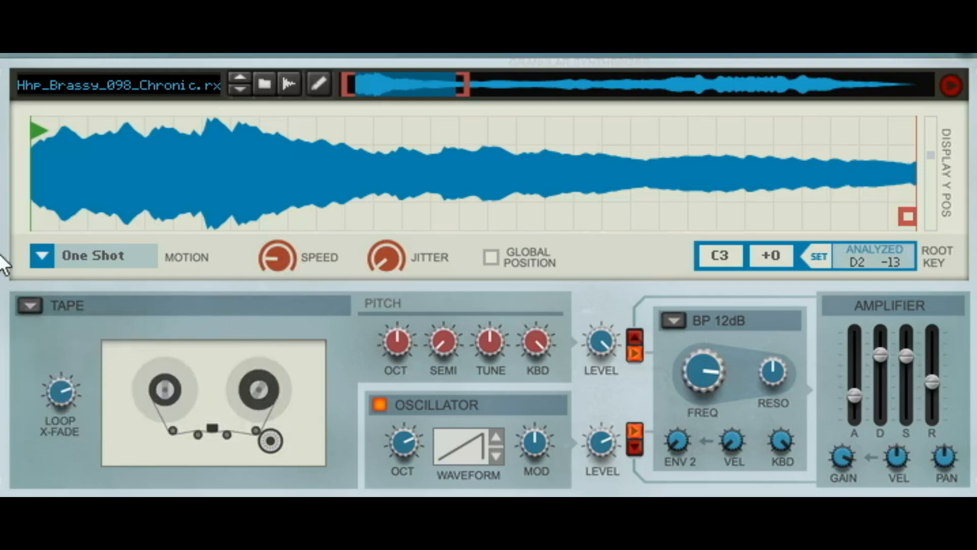
# Raise the playback Speed of the Hhp_Brassy_098_Chronic sample and bring it down to a low setting
pyautogui.moveTo(301, 242); pyautogui.dragTo(319, 221)
pyautogui.moveTo(282, 259); pyautogui.dragTo(283, 294)
pyautogui.moveTo(283, 252)
pyautogui.mouseDown()
pyautogui.moveTo(289, 242)
pyautogui.moveTo(286, 347)
pyautogui.mouseUp()
pyautogui.moveTo(283, 256)
pyautogui.mouseDown()
pyautogui.moveTo(283, 274)
pyautogui.moveTo(288, 256)
pyautogui.mouseUp()
# Extend the sample range to the end of the waveform, and sweep the Speed up and back to near its minimum
pyautogui.moveTo(467, 84); pyautogui.dragTo(928, 81)
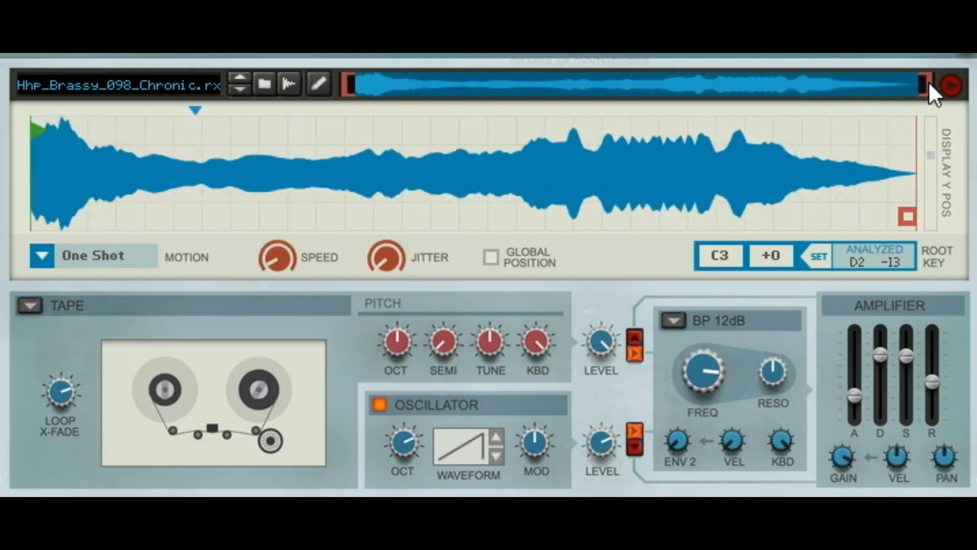
pyautogui.moveTo(291, 255); pyautogui.dragTo(323, 219)
pyautogui.moveTo(273, 255); pyautogui.dragTo(291, 288)
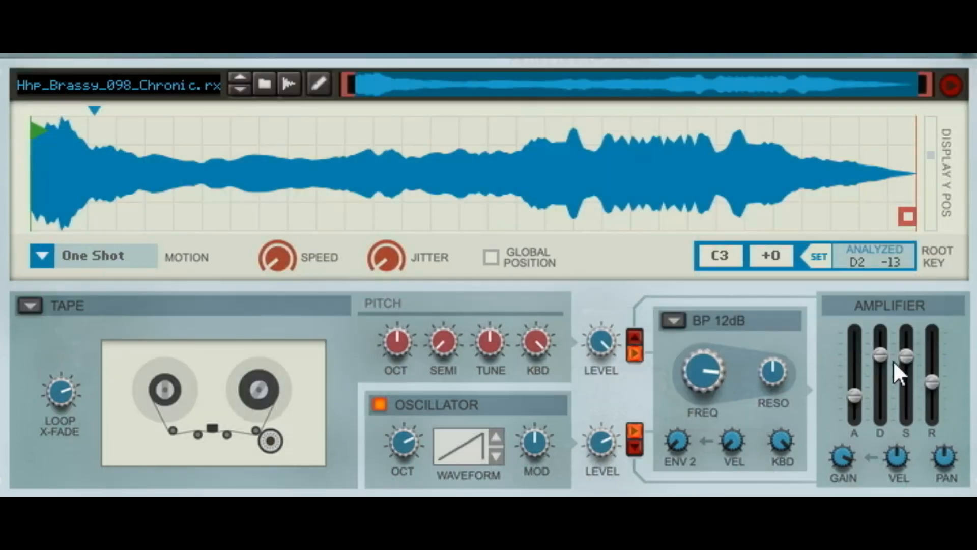
# Lower the amplifier's sustain to minimum, shorten its decay and release, and try the Speed at 87.5 % and at a low setting
pyautogui.moveTo(903, 359); pyautogui.dragTo(896, 451)
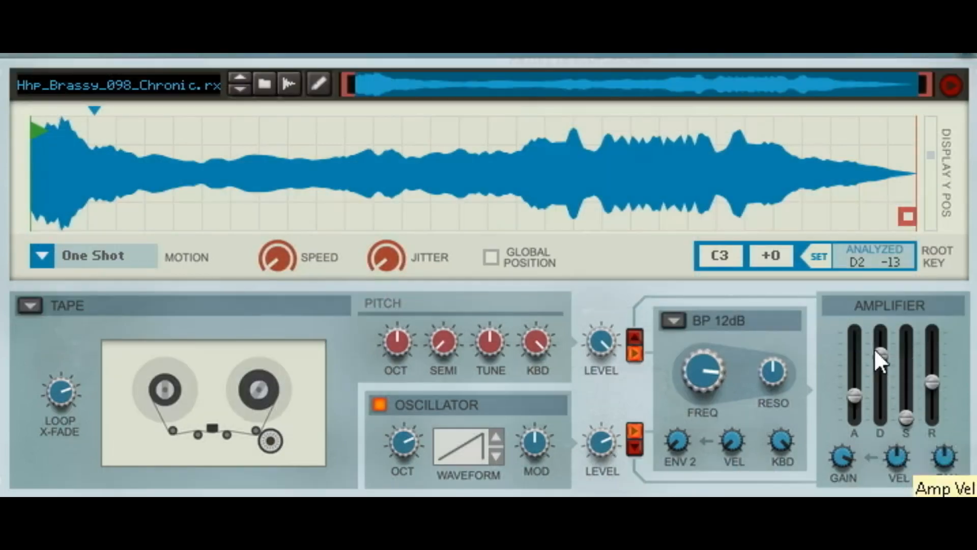
pyautogui.moveTo(875, 351); pyautogui.dragTo(878, 374)
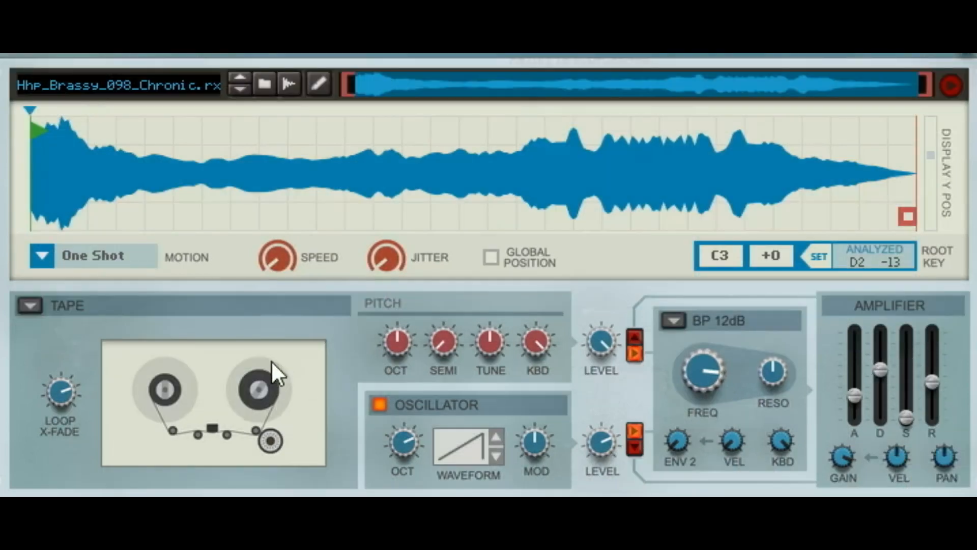
pyautogui.moveTo(275, 273); pyautogui.dragTo(301, 219)
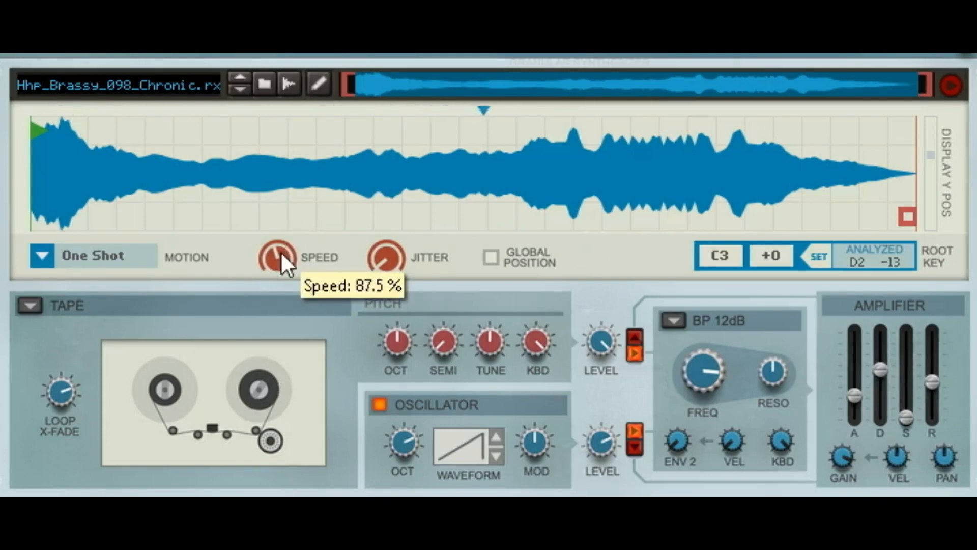
pyautogui.moveTo(271, 262); pyautogui.dragTo(269, 285)
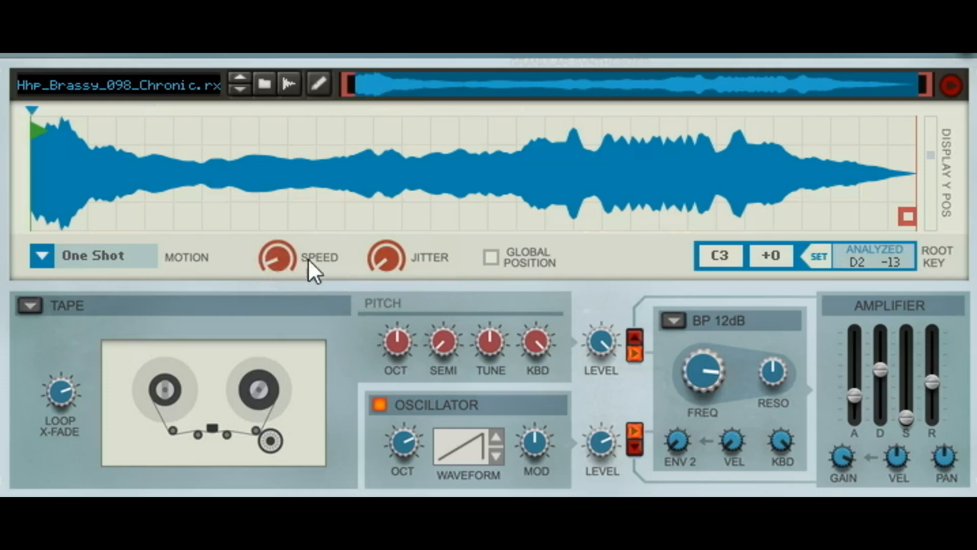
pyautogui.moveTo(941, 386); pyautogui.dragTo(928, 401)
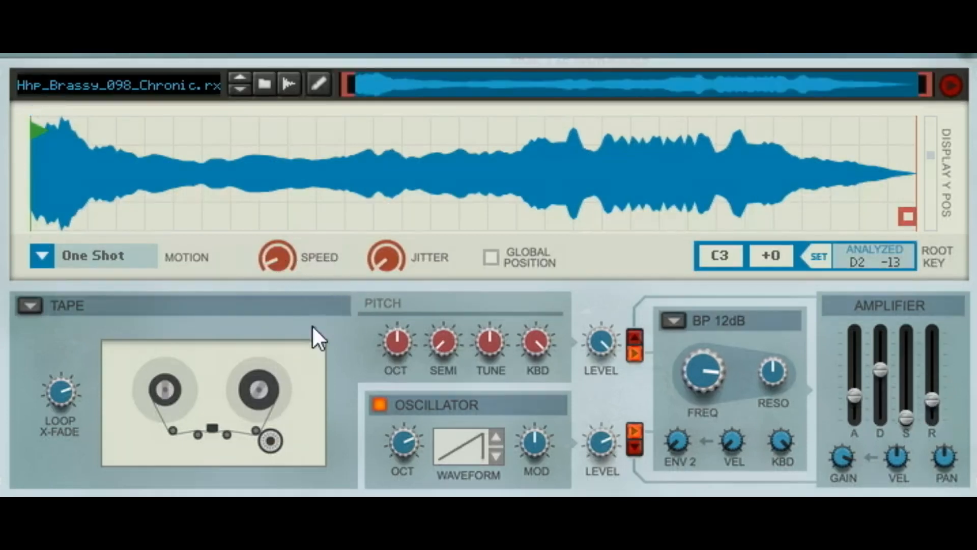
# Sweep the Speed between slow and fast playback and reset it to its default
pyautogui.moveTo(284, 255)
pyautogui.mouseDown()
pyautogui.moveTo(300, 224)
pyautogui.moveTo(286, 284)
pyautogui.mouseUp()
pyautogui.keyDown('ctrl'); pyautogui.click(283, 264); pyautogui.keyUp('ctrl')
pyautogui.moveTo(287, 244); pyautogui.dragTo(304, 213)
pyautogui.moveTo(292, 252); pyautogui.dragTo(315, 280)
pyautogui.moveTo(260, 258); pyautogui.dragTo(298, 214)
# Switch the playback algorithm to Grain Oscillator, and raise the Jitter slightly and the Speed above its midpoint
pyautogui.click(32, 305)
pyautogui.click(60, 352)
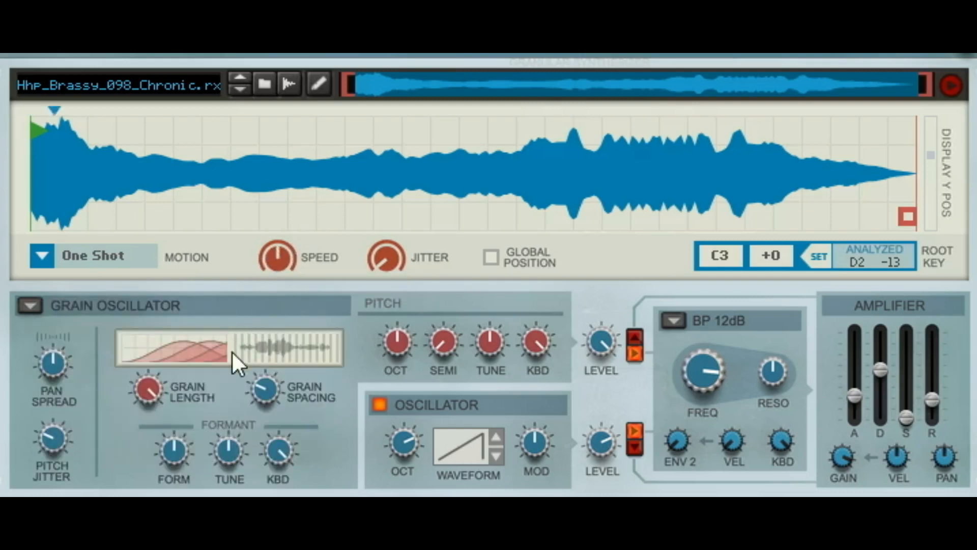
pyautogui.moveTo(283, 265)
pyautogui.mouseDown()
pyautogui.moveTo(297, 285)
pyautogui.moveTo(298, 276)
pyautogui.mouseUp()
pyautogui.moveTo(379, 255); pyautogui.dragTo(386, 247)
pyautogui.moveTo(272, 258); pyautogui.dragTo(350, 200)
# Switch the playback algorithm to Spectral Grains and lower the Speed below its midpoint
pyautogui.click(32, 307)
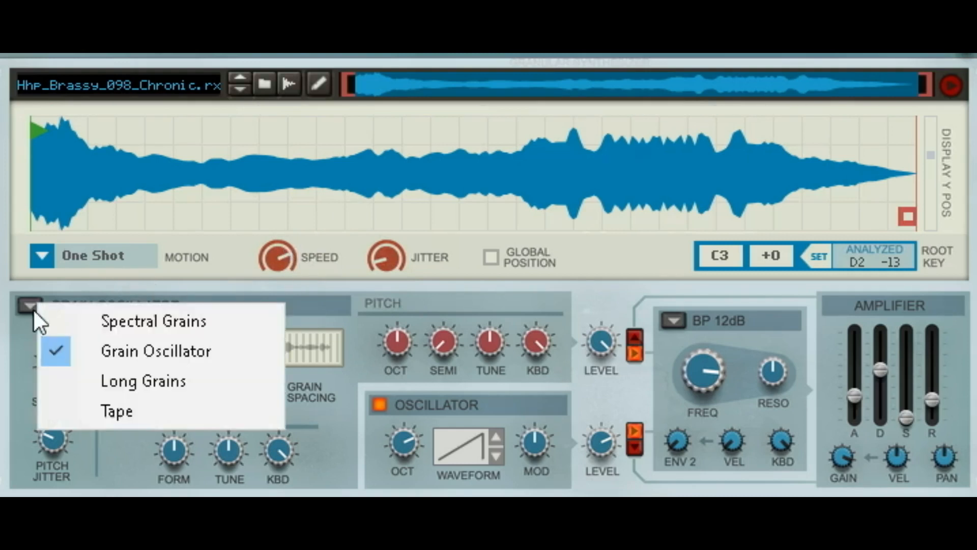
pyautogui.click(105, 320)
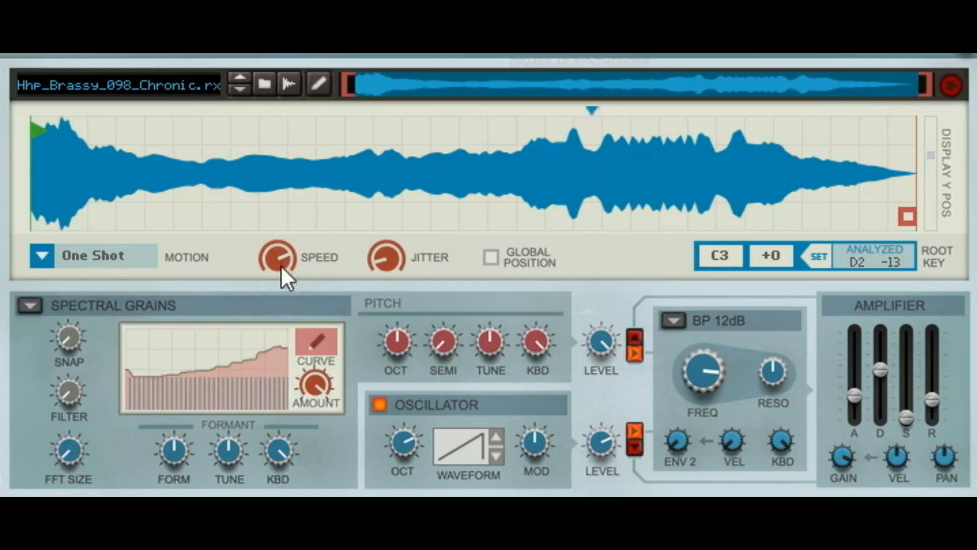
pyautogui.moveTo(282, 257); pyautogui.dragTo(291, 318)
# Set the motion to Freeze and move the freeze marker just over a quarter of the way into the sample
pyautogui.click(95, 254)
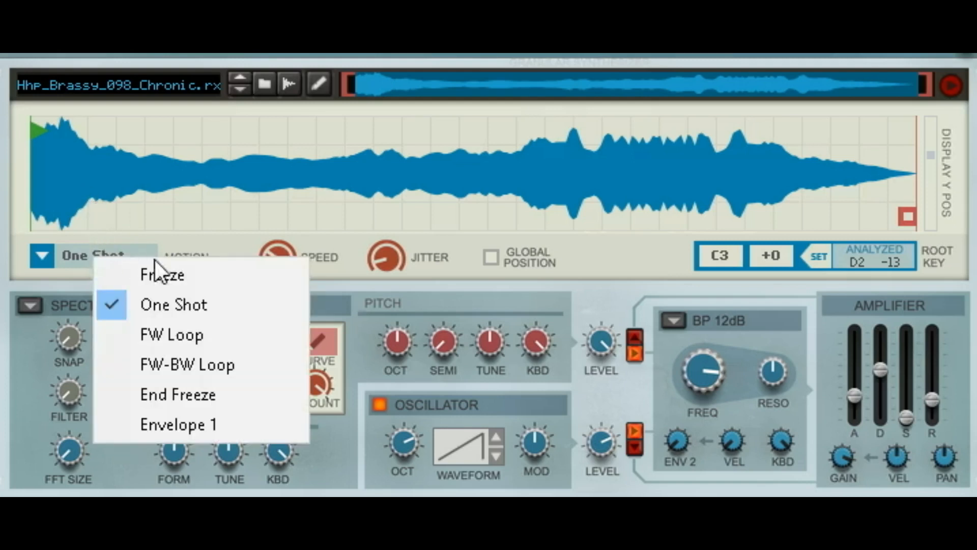
pyautogui.click(142, 277)
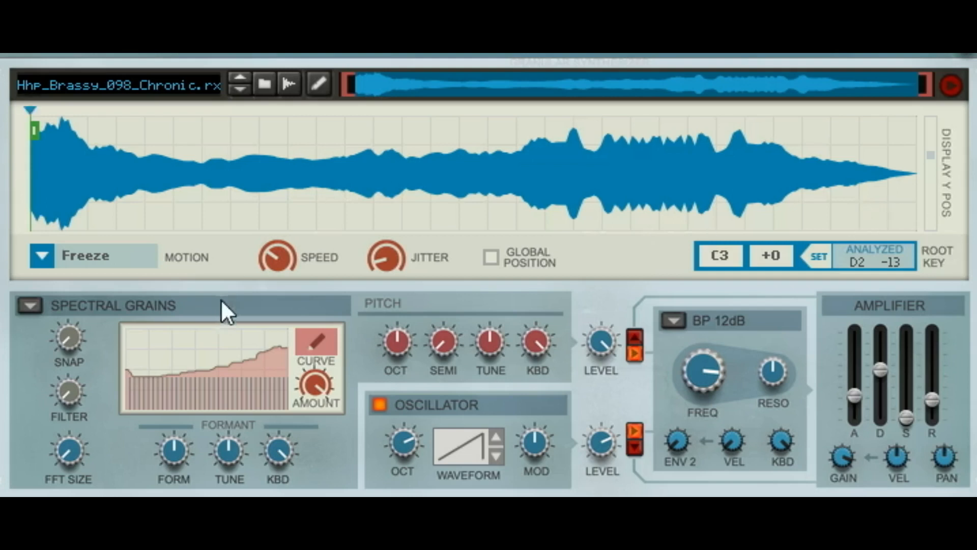
pyautogui.moveTo(38, 144)
pyautogui.mouseDown()
pyautogui.moveTo(360, 135)
pyautogui.moveTo(286, 142)
pyautogui.mouseUp()
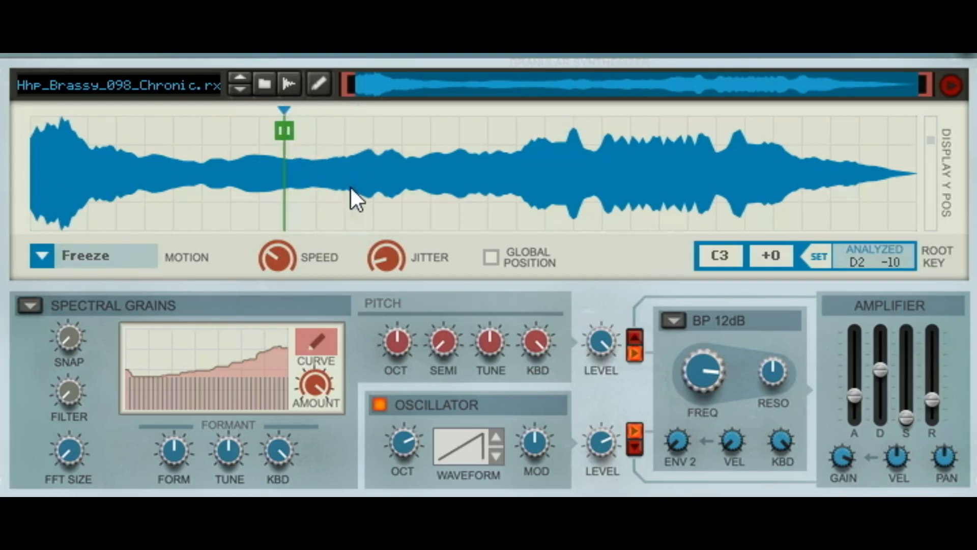
# Sweep the Jitter up and down on the frozen position, and move the freeze marker to about 40 % of the sample
pyautogui.moveTo(394, 255); pyautogui.dragTo(404, 220)
pyautogui.moveTo(386, 256); pyautogui.dragTo(410, 227)
pyautogui.moveTo(383, 263); pyautogui.dragTo(426, 230)
pyautogui.moveTo(398, 246); pyautogui.dragTo(413, 309)
pyautogui.moveTo(290, 142); pyautogui.dragTo(395, 142)
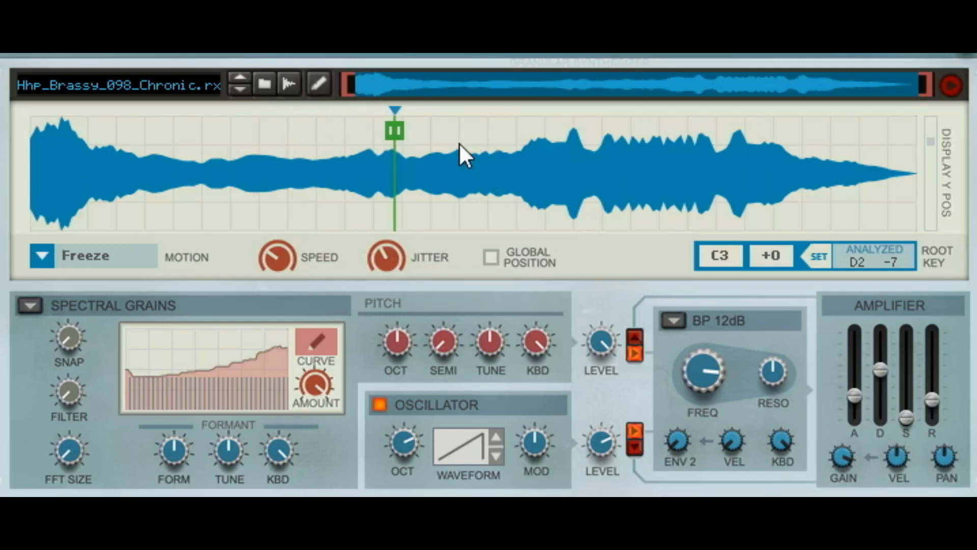
# Raise the Jitter slightly above its midpoint and the Speed to its midpoint, and switch the motion to One Shot
pyautogui.moveTo(382, 268); pyautogui.dragTo(405, 233)
pyautogui.moveTo(276, 253)
pyautogui.mouseDown()
pyautogui.moveTo(288, 282)
pyautogui.moveTo(312, 225)
pyautogui.moveTo(269, 254)
pyautogui.mouseUp()
pyautogui.click(93, 258)
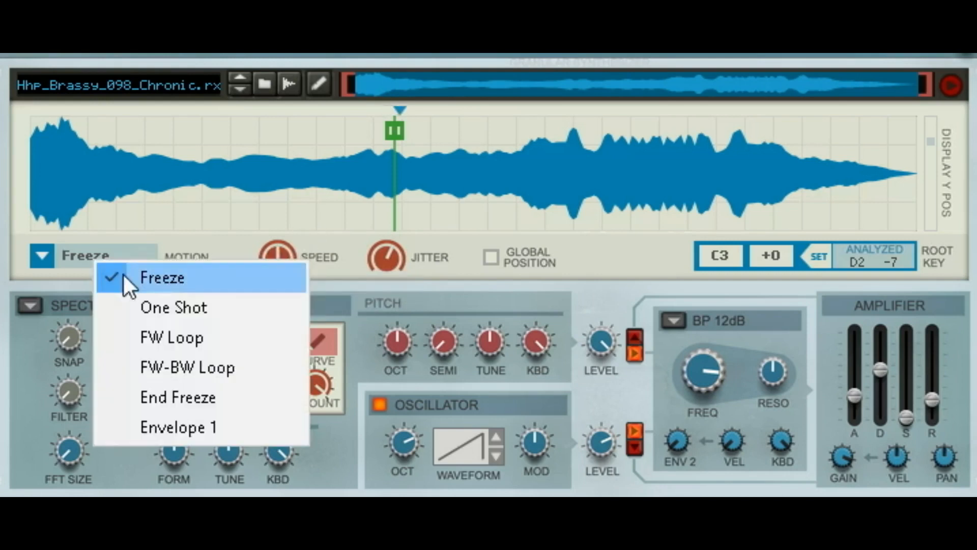
pyautogui.click(171, 307)
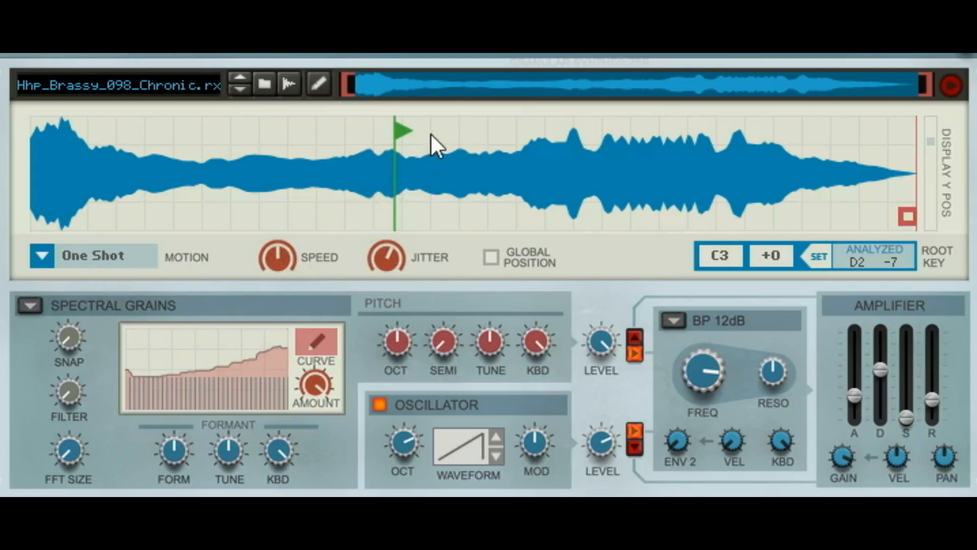
# Sweep the Speed down and up during One Shot playback, and turn the Jitter fully down
pyautogui.moveTo(298, 260)
pyautogui.mouseDown()
pyautogui.moveTo(293, 272)
pyautogui.moveTo(313, 295)
pyautogui.mouseUp()
pyautogui.moveTo(289, 267); pyautogui.dragTo(296, 263)
pyautogui.moveTo(393, 255); pyautogui.dragTo(375, 348)
pyautogui.moveTo(298, 252); pyautogui.dragTo(308, 243)
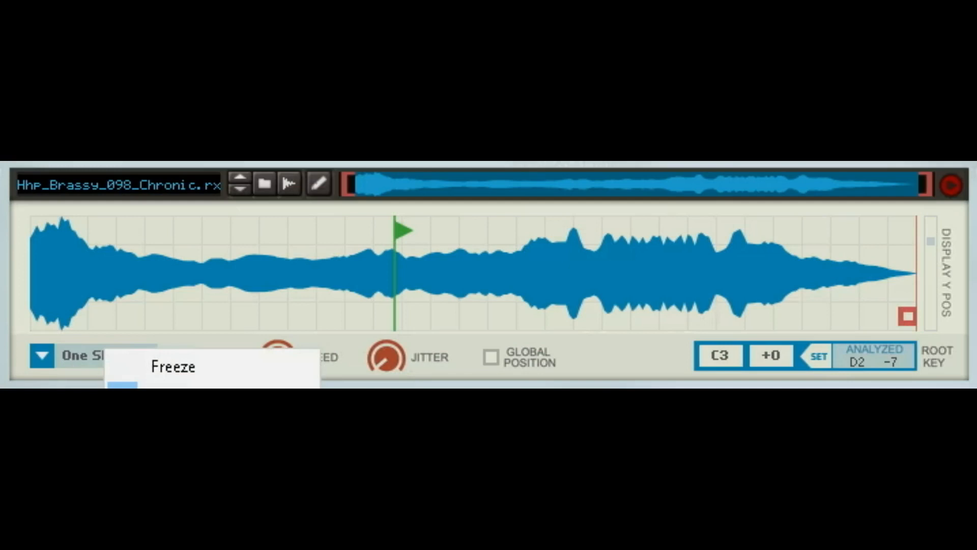
# Try the FW Loop motion and switch to FW-BW Loop
pyautogui.click(176, 426)
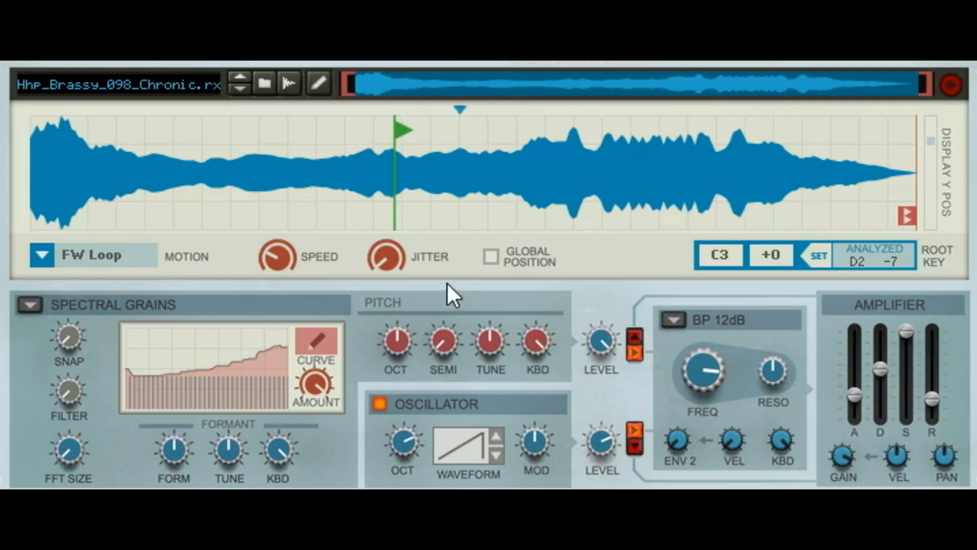
pyautogui.click(48, 257)
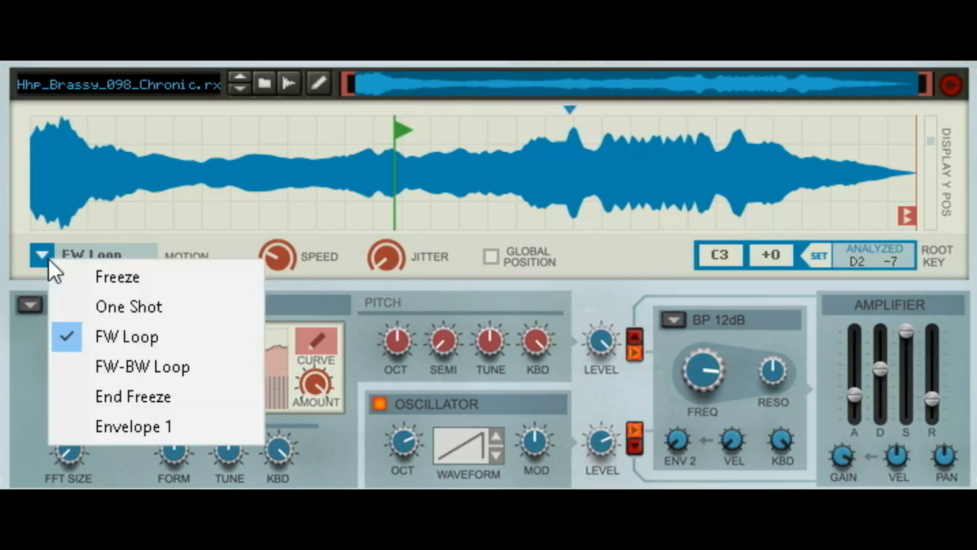
pyautogui.click(142, 367)
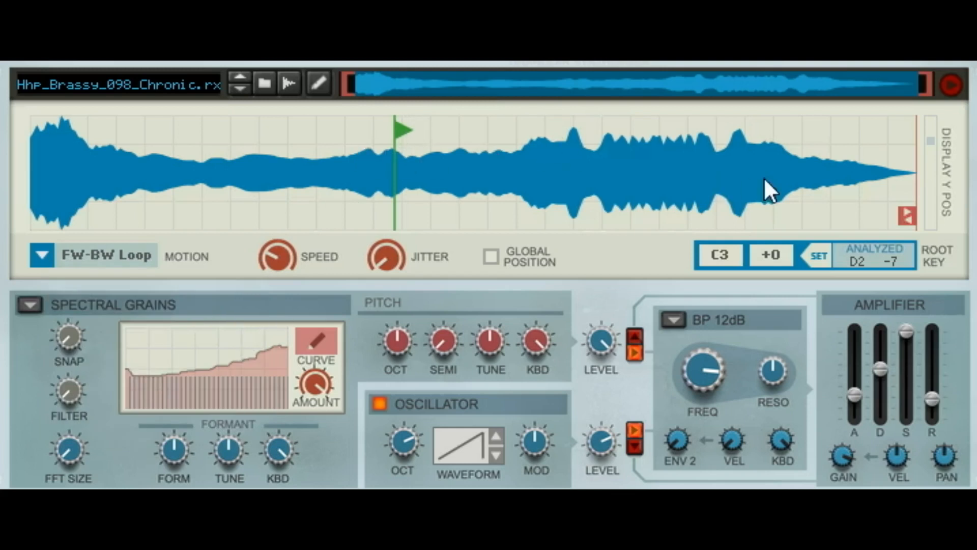
# Move the end marker slightly inward from the sample's end and enable Global Position
pyautogui.moveTo(909, 212); pyautogui.dragTo(904, 215)
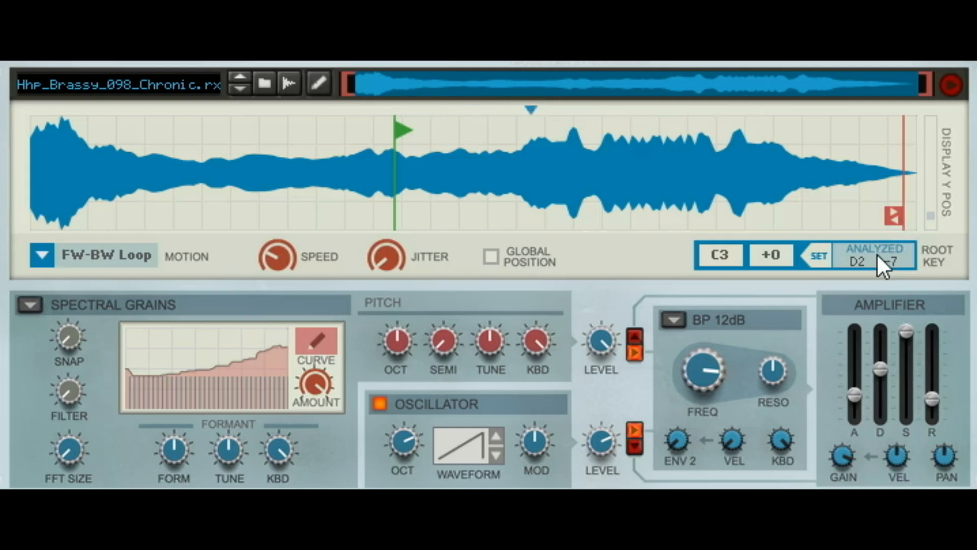
pyautogui.click(501, 256)
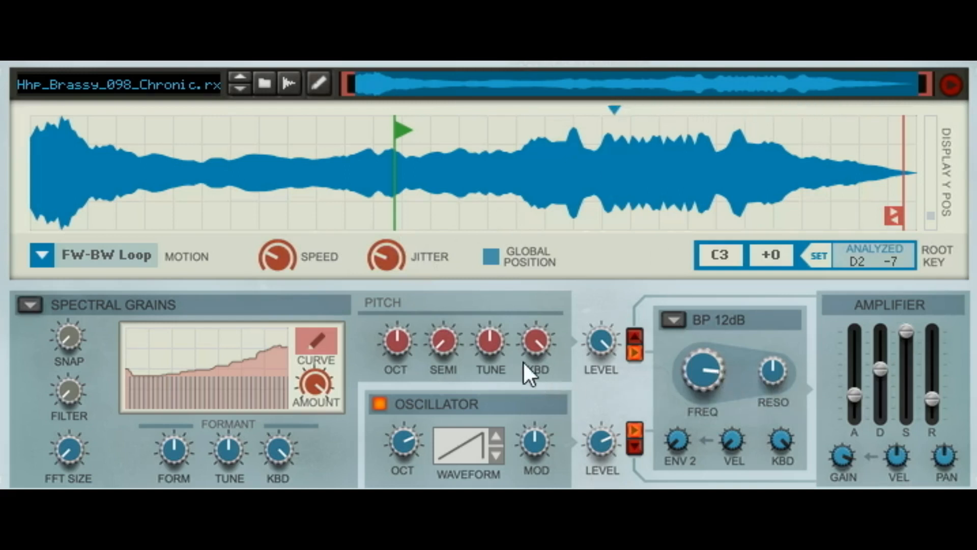
# Switch the motion to End Freeze and move the end marker to about 80 % of the sample
pyautogui.click(43, 256)
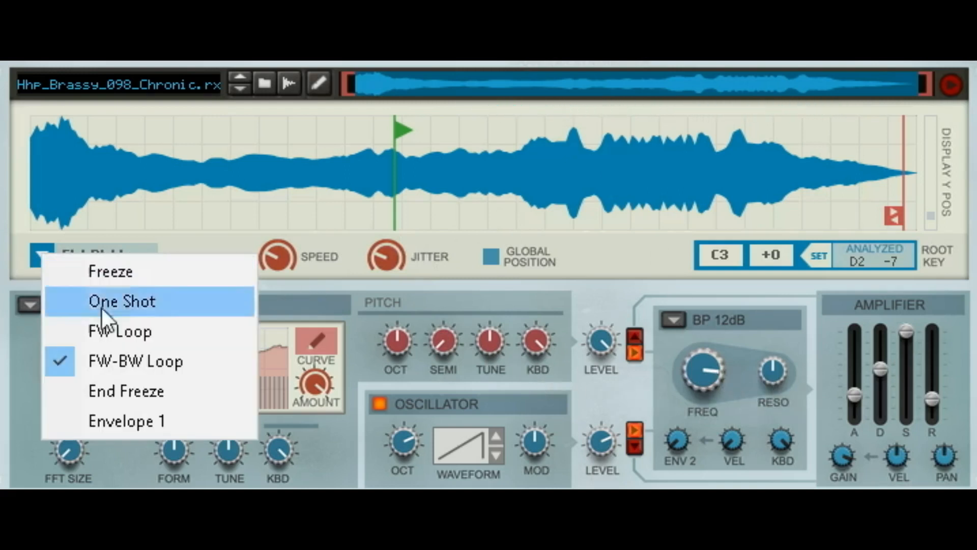
pyautogui.click(145, 390)
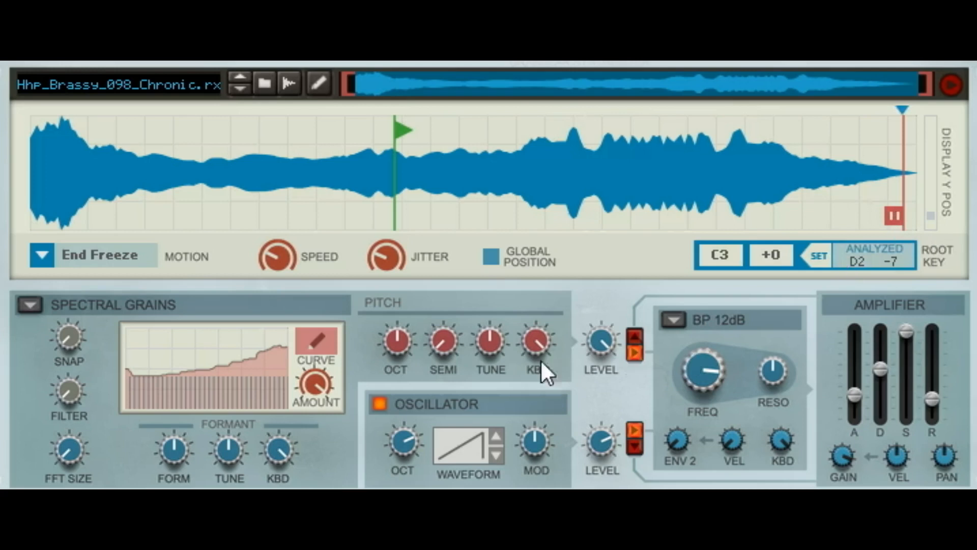
pyautogui.moveTo(895, 217)
pyautogui.mouseDown()
pyautogui.moveTo(755, 230)
pyautogui.moveTo(741, 216)
pyautogui.mouseUp()
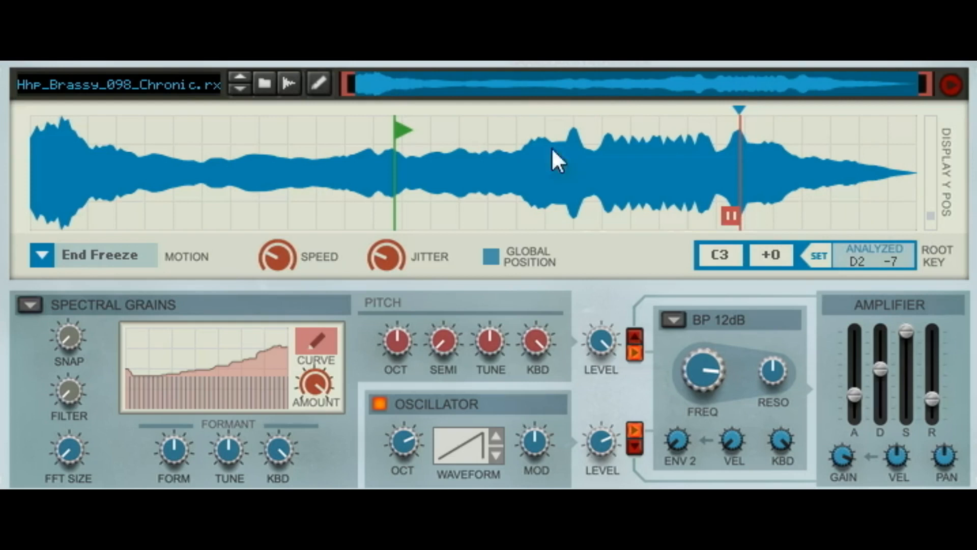
# Raise the Jitter past its midpoint, nudge the end marker slightly later, and disable Global Position
pyautogui.moveTo(400, 248)
pyautogui.moveTo(399, 245); pyautogui.dragTo(428, 214)
pyautogui.moveTo(732, 213); pyautogui.dragTo(752, 219)
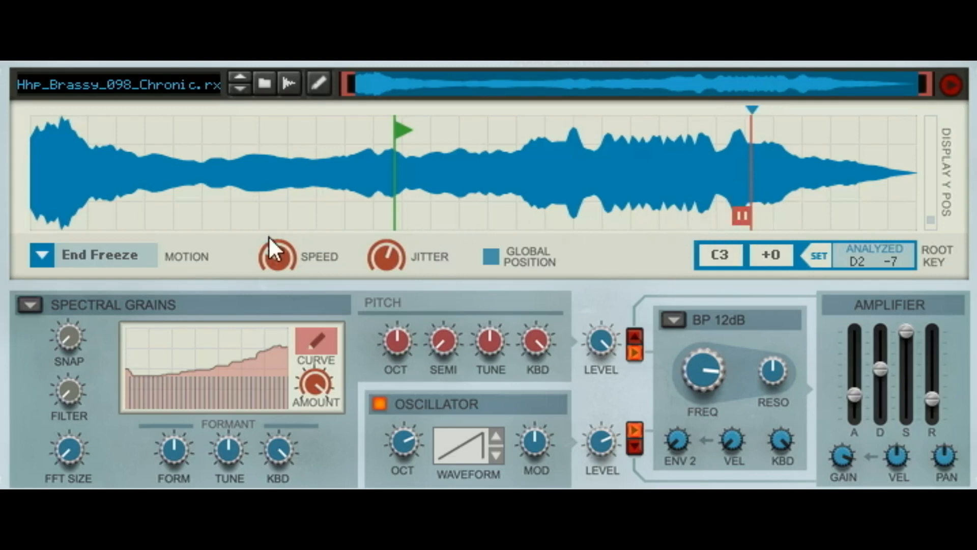
pyautogui.moveTo(380, 246); pyautogui.dragTo(381, 242)
pyautogui.click(492, 255)
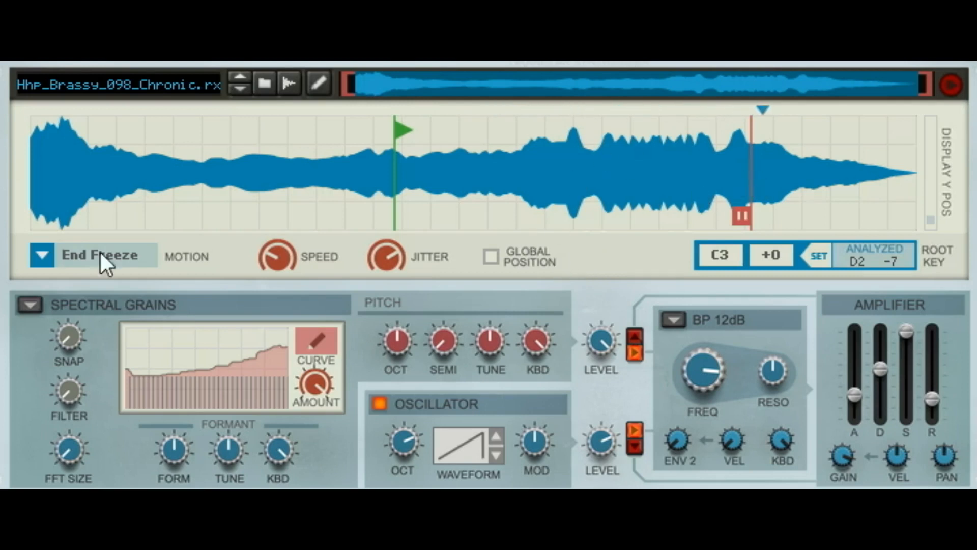
# Set the motion to Envelope 1 and raise the Speed to near its midpoint
pyautogui.click(70, 261)
pyautogui.click(164, 430)
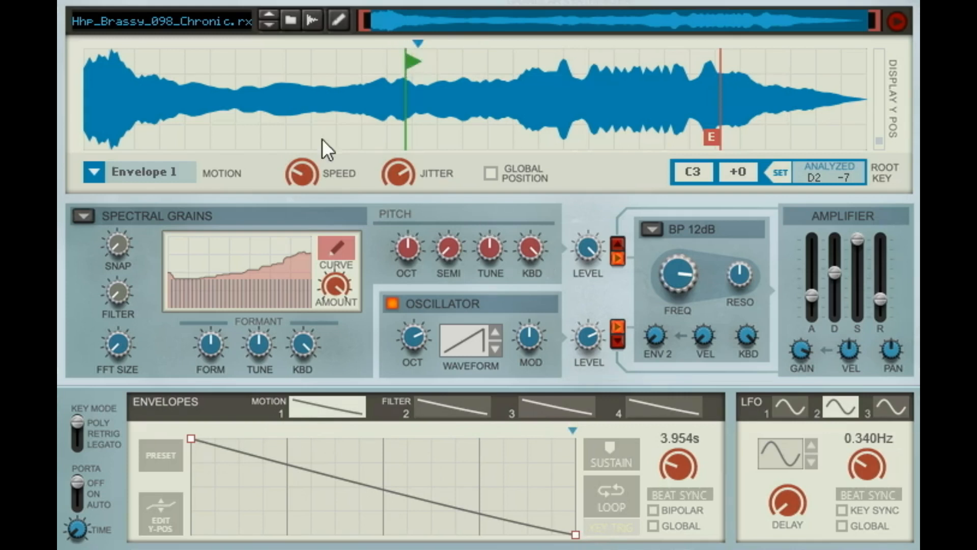
pyautogui.moveTo(308, 178); pyautogui.dragTo(331, 161)
# Try a short 0.873 s motion envelope, set its time to 5.769 s, and reverse its curve into a ramp rising from minimum to maximum
pyautogui.moveTo(699, 450); pyautogui.dragTo(754, 401)
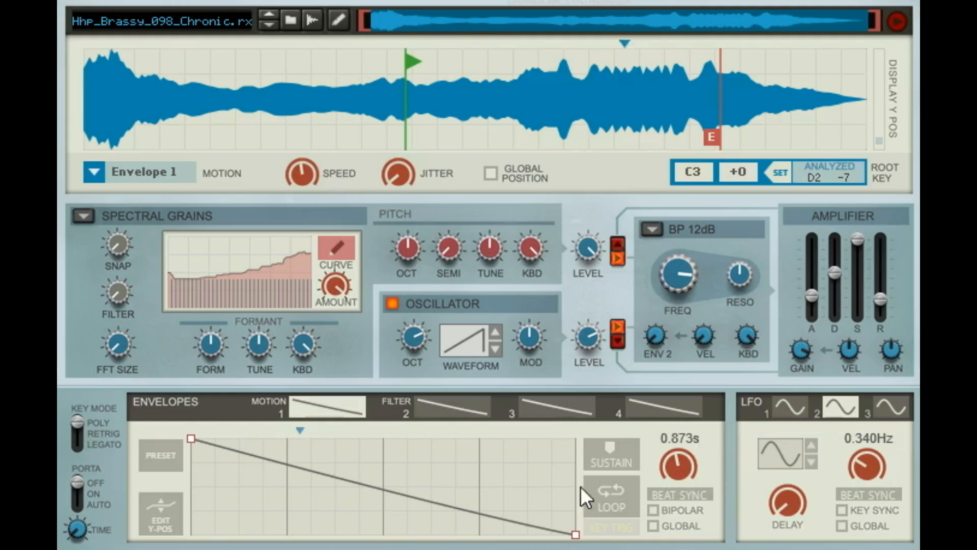
pyautogui.moveTo(685, 463); pyautogui.dragTo(666, 523)
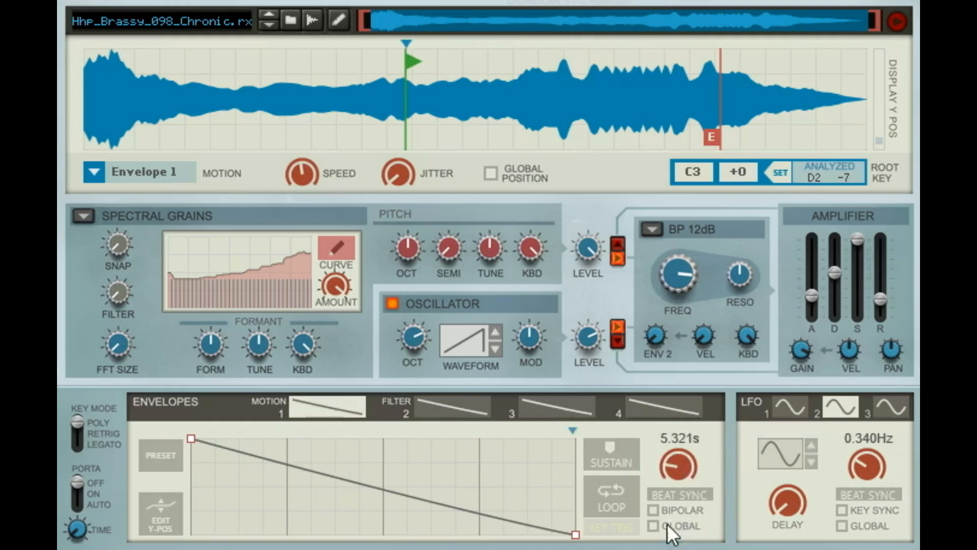
pyautogui.moveTo(674, 464); pyautogui.dragTo(674, 470)
pyautogui.moveTo(192, 440); pyautogui.dragTo(204, 539)
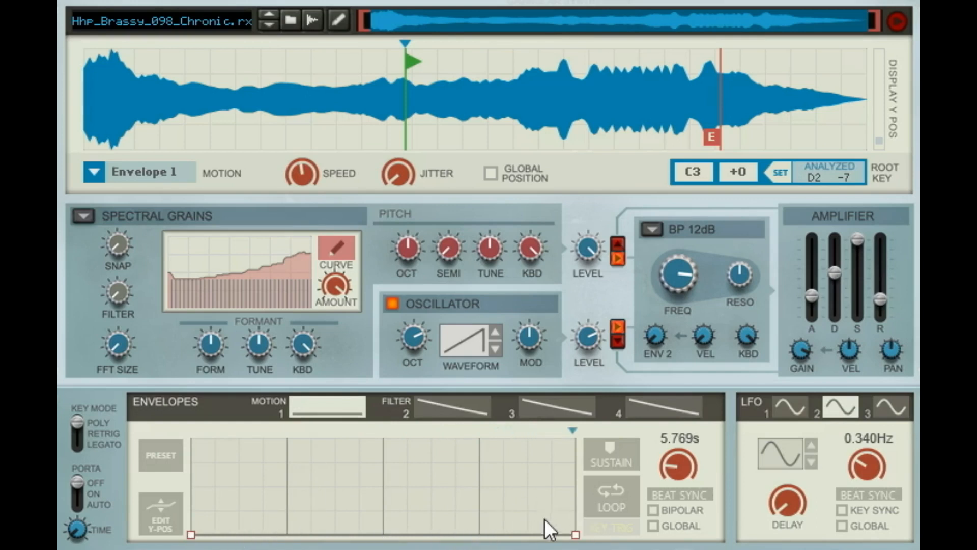
pyautogui.moveTo(576, 534); pyautogui.dragTo(576, 438)
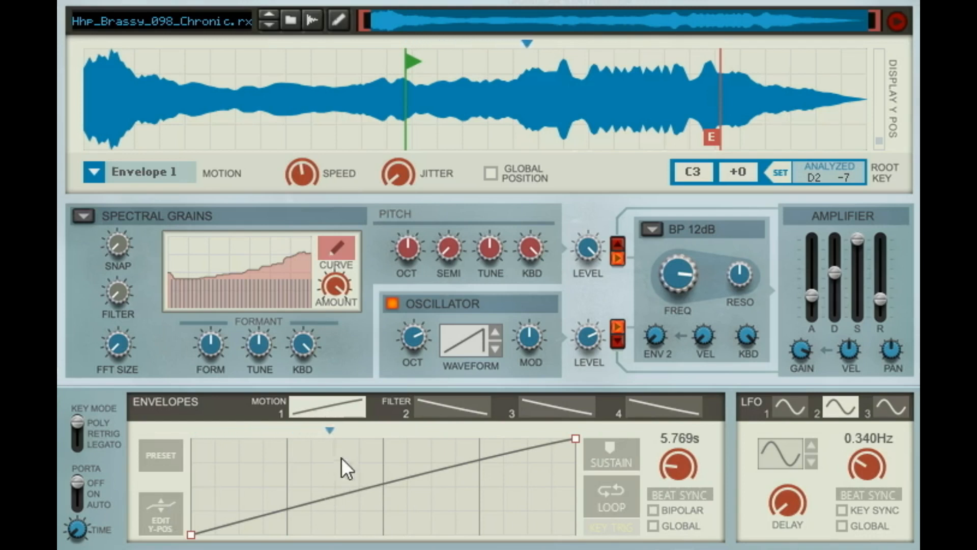
# Turn on Edit Y-Pos and reshape the motion envelope with an early peak, two mid-height points and an end point at minimum
pyautogui.click(156, 522)
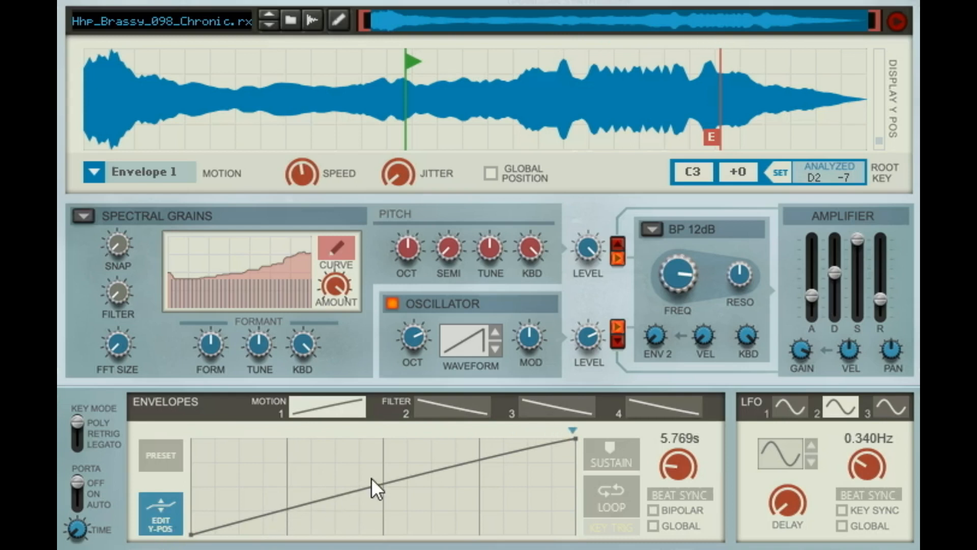
pyautogui.click(279, 446)
pyautogui.click(468, 487)
pyautogui.moveTo(577, 440); pyautogui.dragTo(576, 534)
pyautogui.click(321, 481)
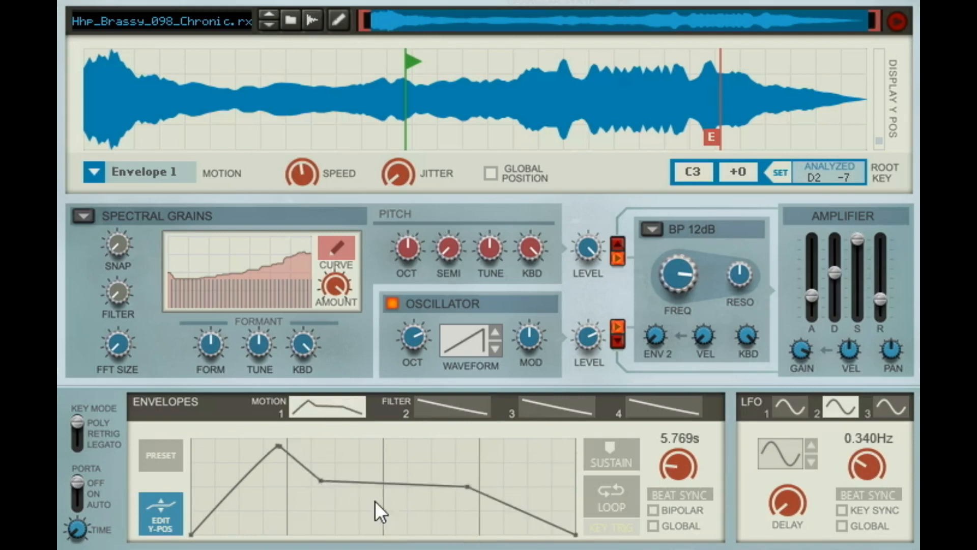
# Enable Sustain for the motion envelope and place the sustain marker on the point just after the peak
pyautogui.click(617, 461)
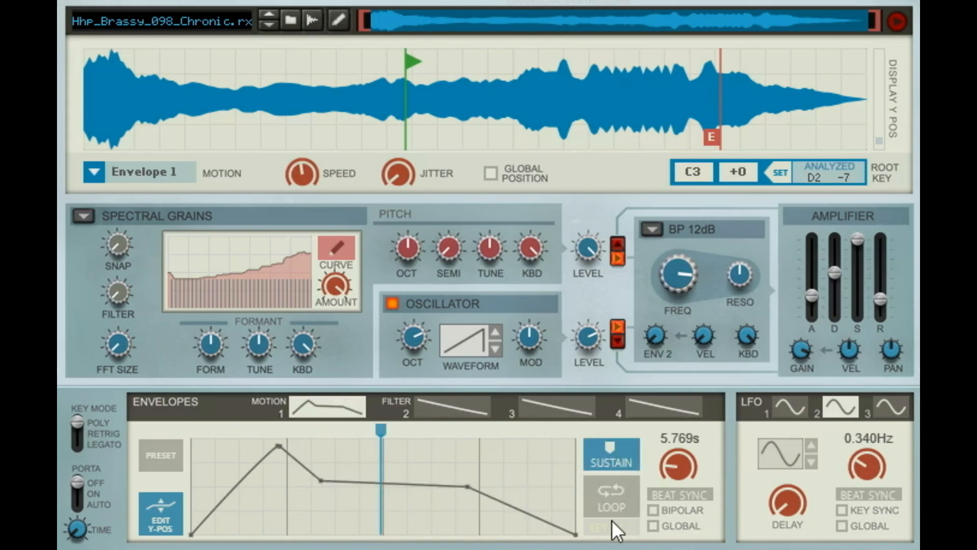
pyautogui.moveTo(380, 432)
pyautogui.mouseDown()
pyautogui.moveTo(477, 435)
pyautogui.moveTo(331, 449)
pyautogui.moveTo(322, 460)
pyautogui.mouseUp()
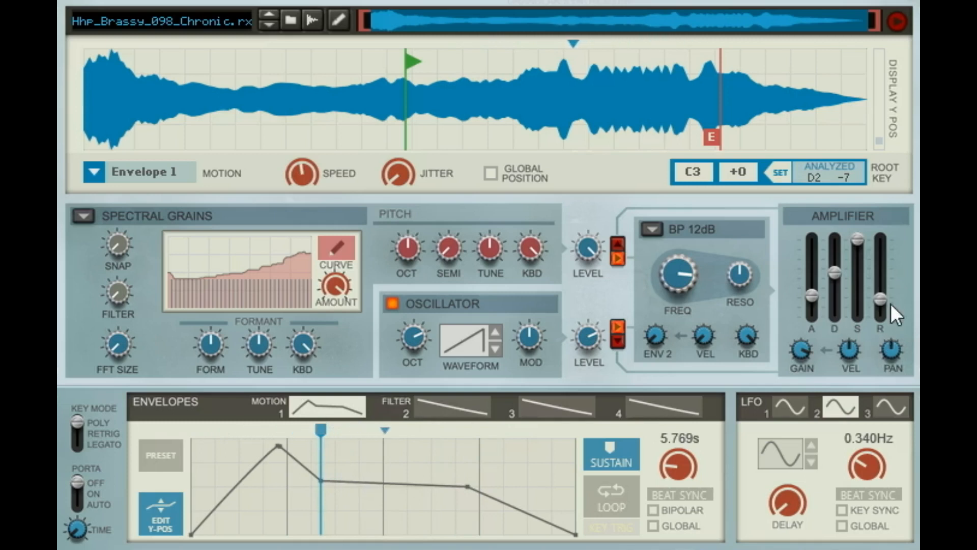
# Raise the amplifier's release to above half and the Jitter to just above its midpoint
pyautogui.moveTo(882, 297); pyautogui.dragTo(894, 267)
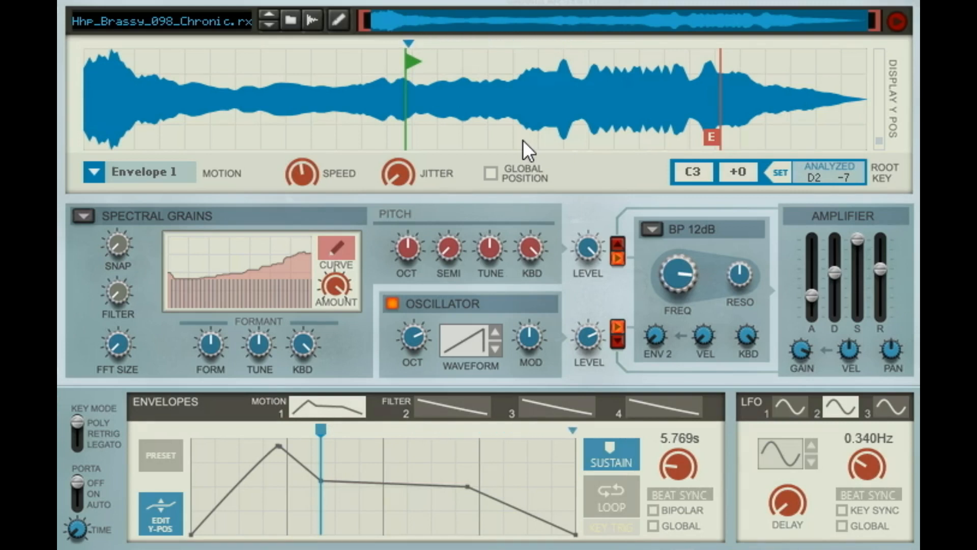
pyautogui.moveTo(409, 177); pyautogui.dragTo(423, 134)
# Compare motions by switching to End Freeze and back to Envelope 1
pyautogui.click(94, 171)
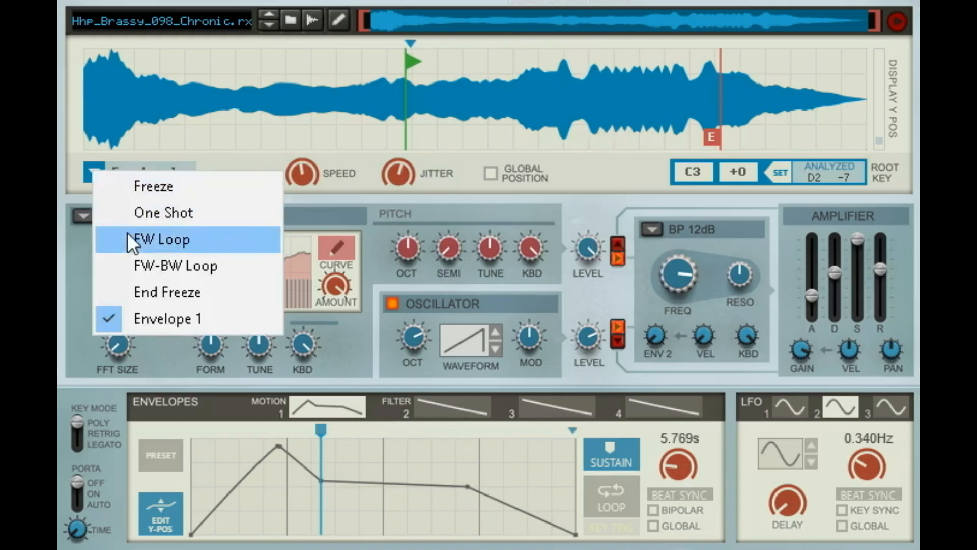
pyautogui.click(140, 290)
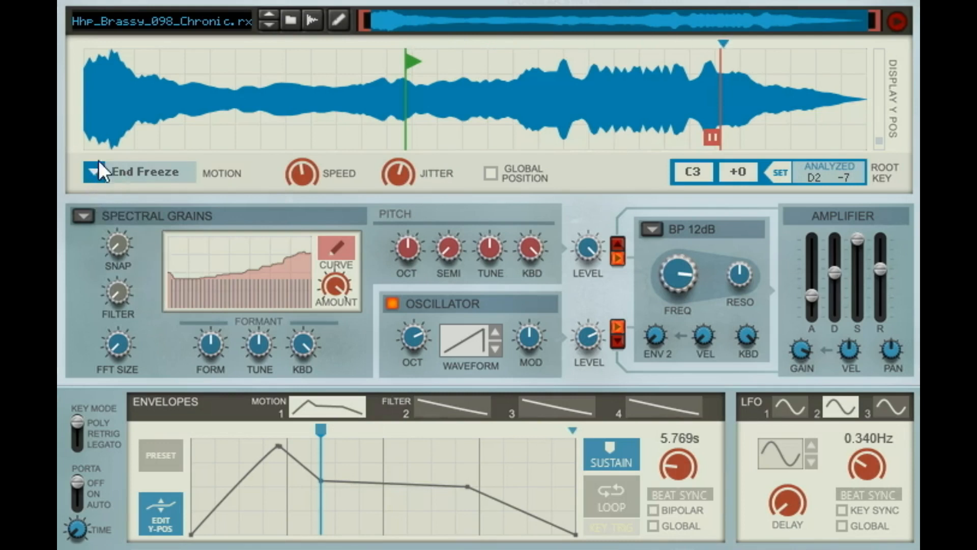
pyautogui.click(100, 176)
pyautogui.click(159, 326)
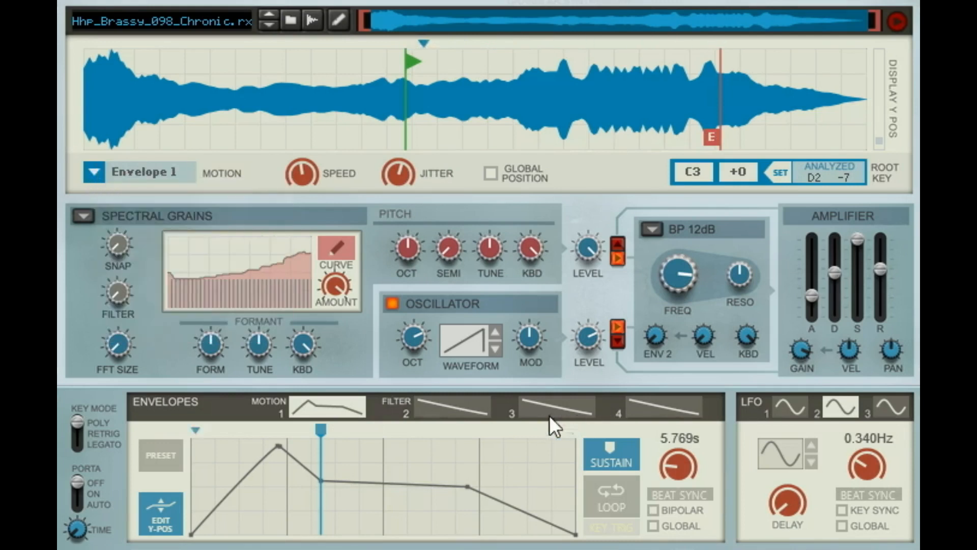
# Switch the playback algorithm to Grain Oscillator and check the Grain Spacing setting
pyautogui.click(83, 216)
pyautogui.click(127, 259)
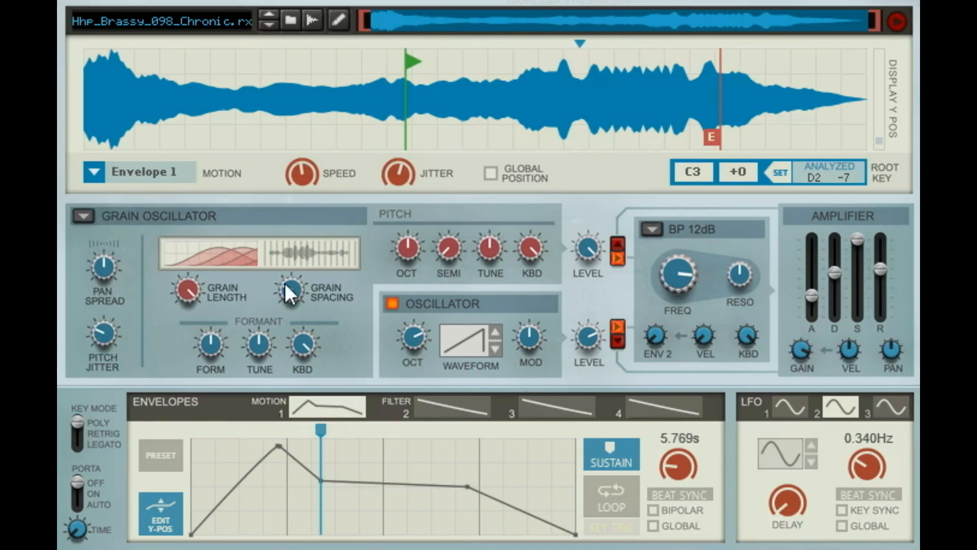
pyautogui.moveTo(287, 285)
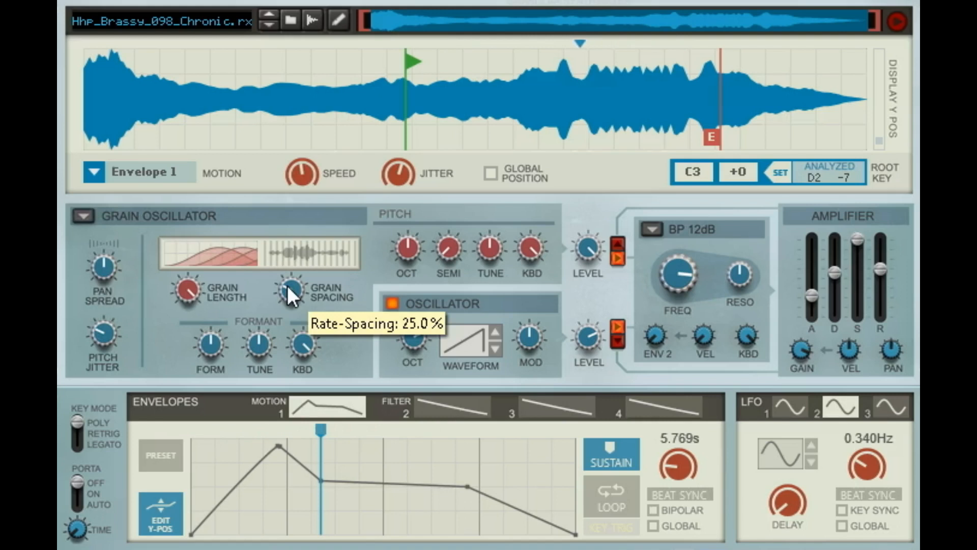